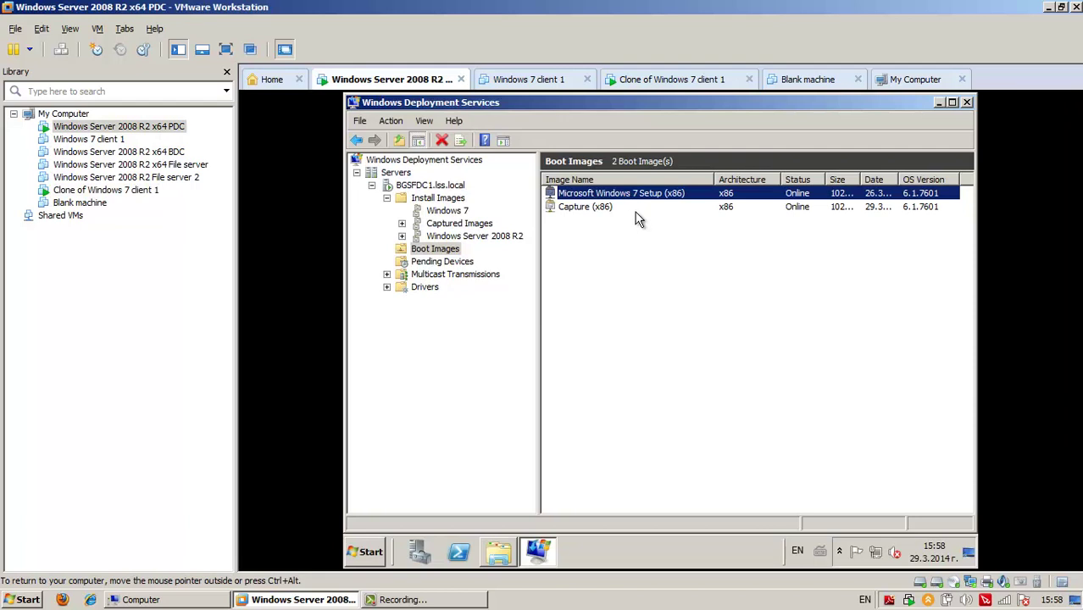
Switch to the 'Clone of Windows 7 client 1' VM and let it boot to the Image Capture Wizard
click(657, 80)
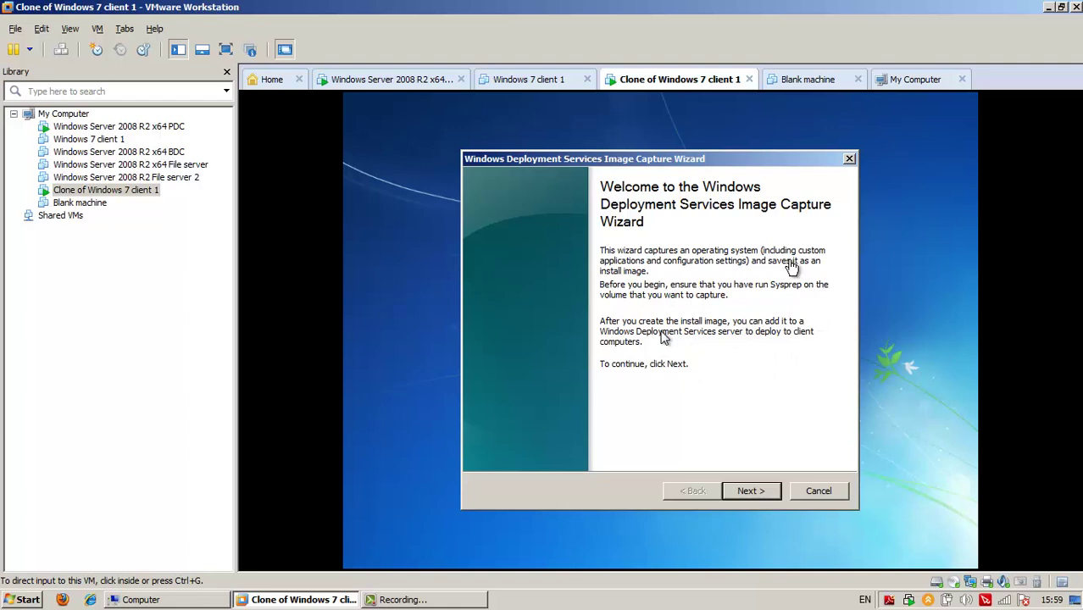
Move past the wizard's welcome page and select volume C:\ to capture
click(767, 503)
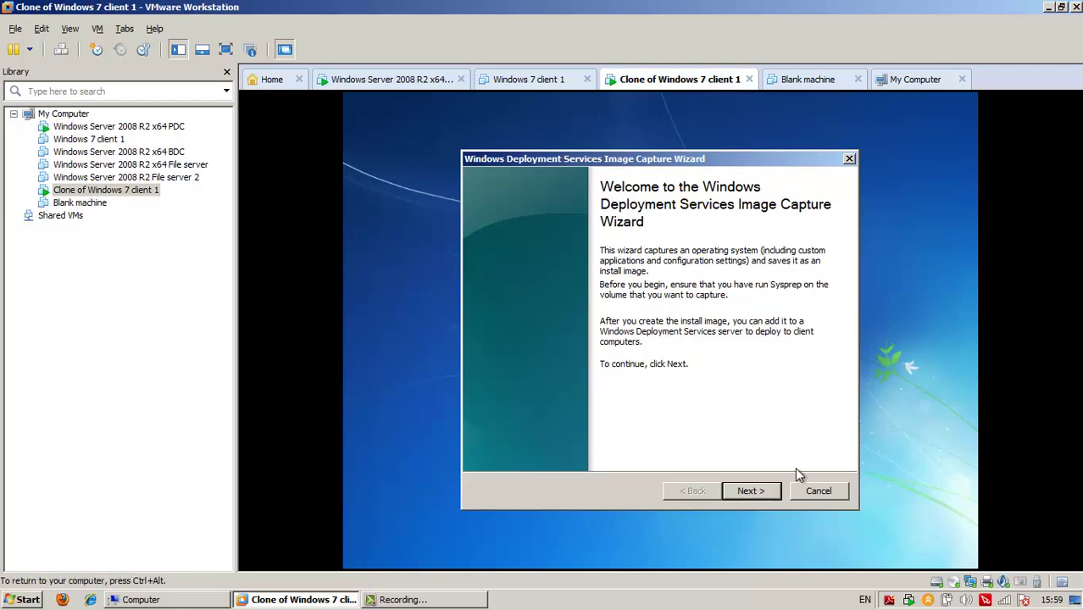
click(750, 493)
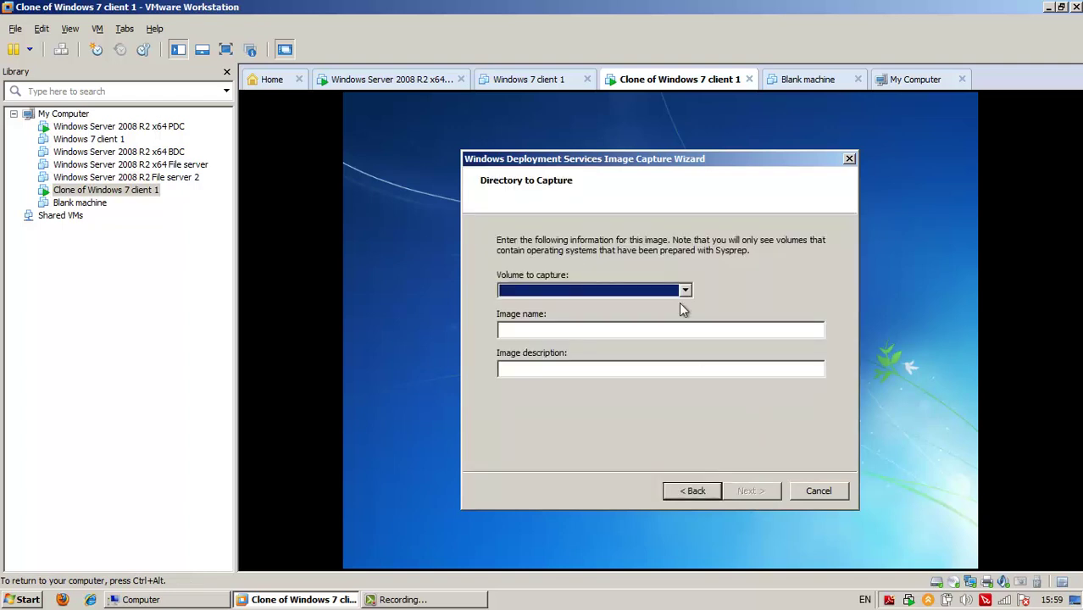
click(684, 289)
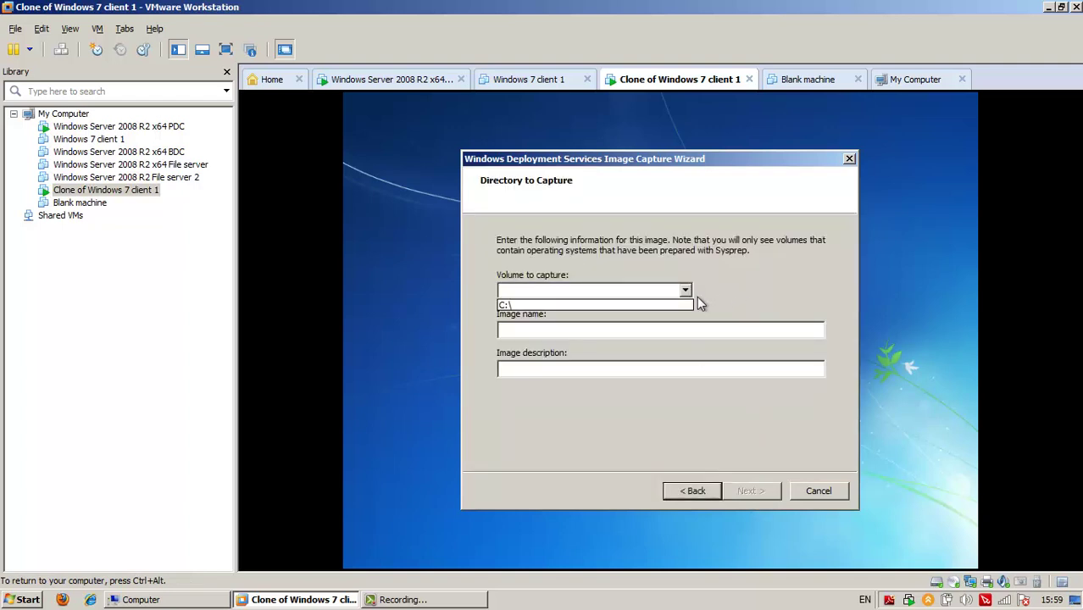
click(658, 306)
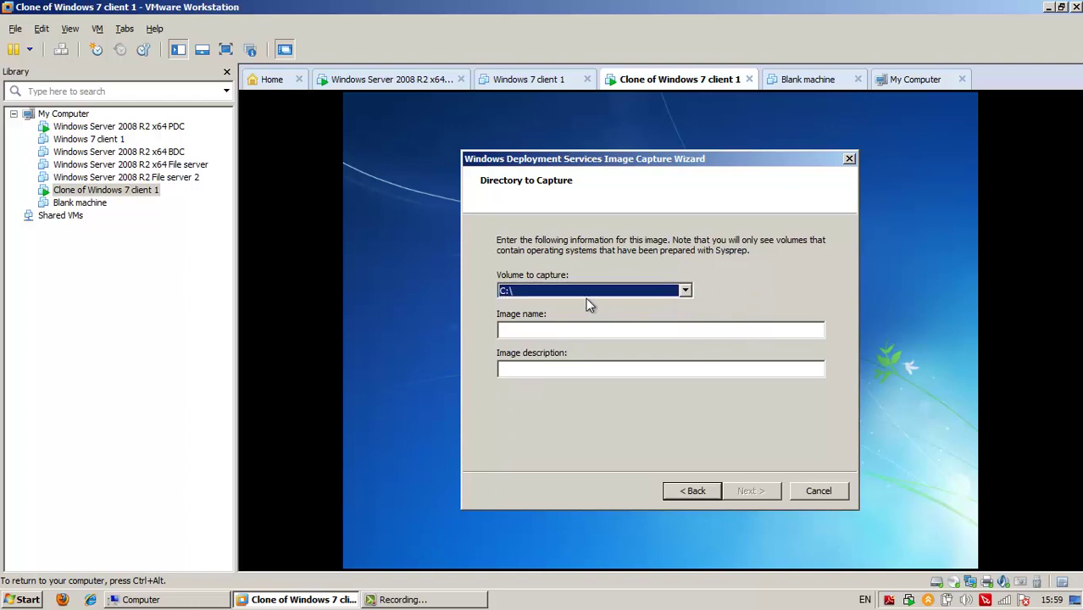
Enter 'Windows 7 + Software and updates' as the image name
click(578, 330)
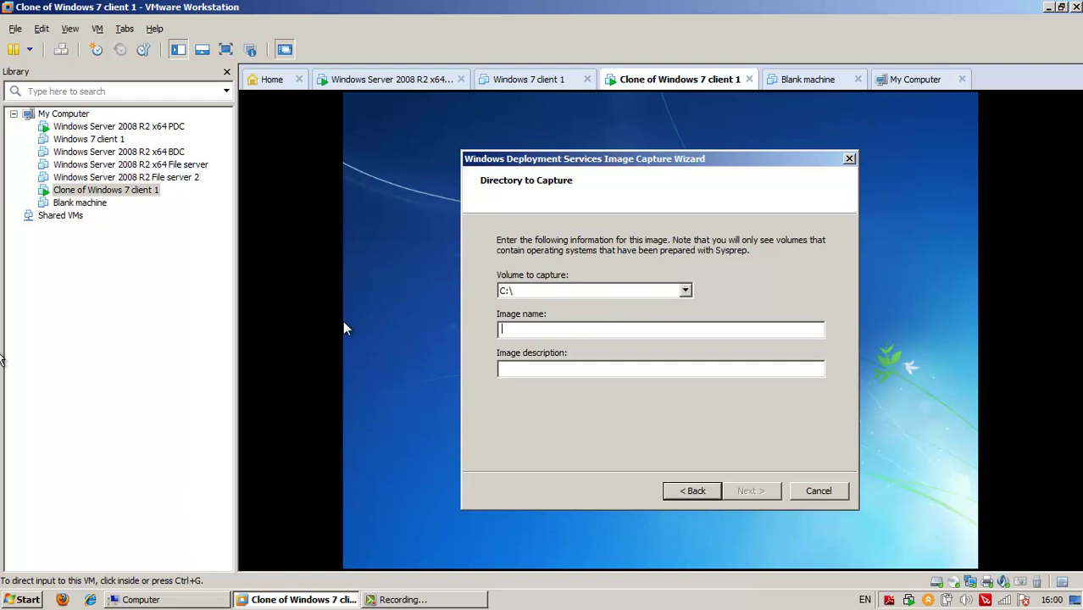
click(647, 388)
key(ctrl+alt)
click(650, 475)
click(648, 331)
text(Windo)
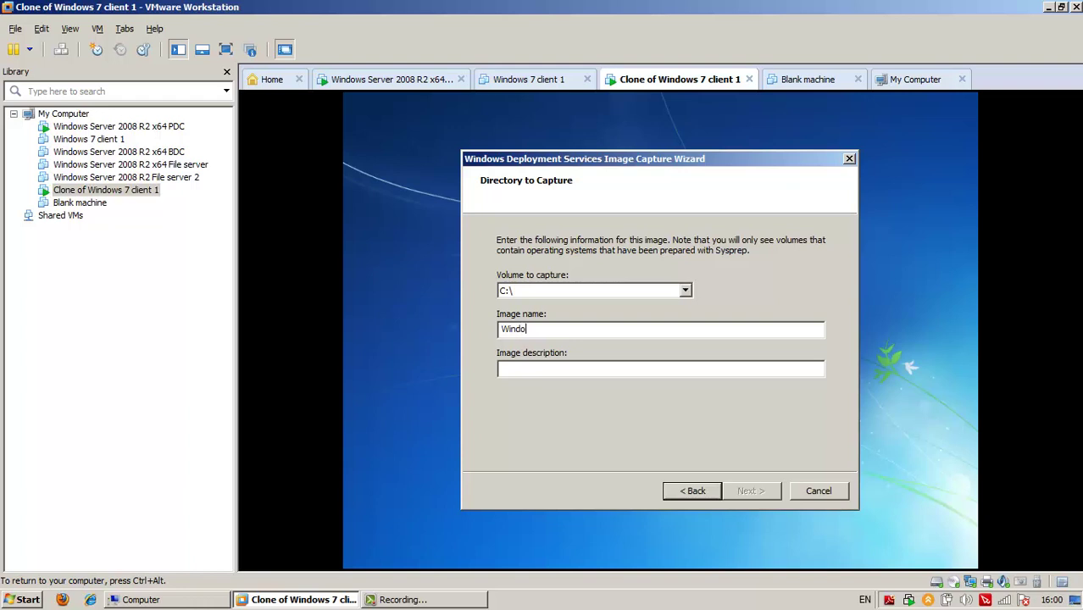
text(ws 7 + Software and updates)
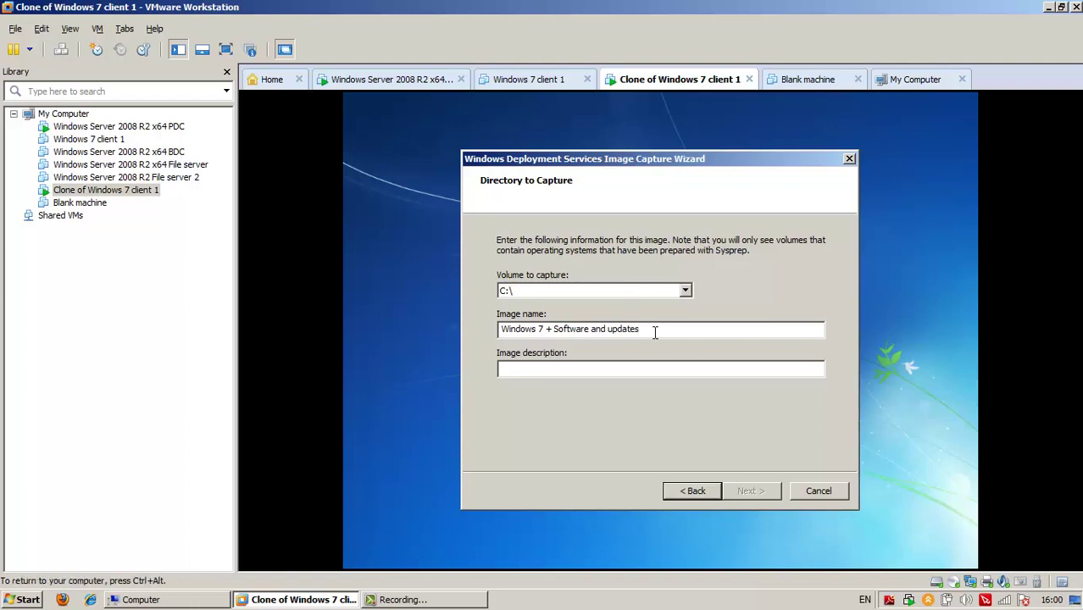
Copy the image name into Image description and continue to the location page
drag(657, 334, 379, 336)
key(ctrl+c)
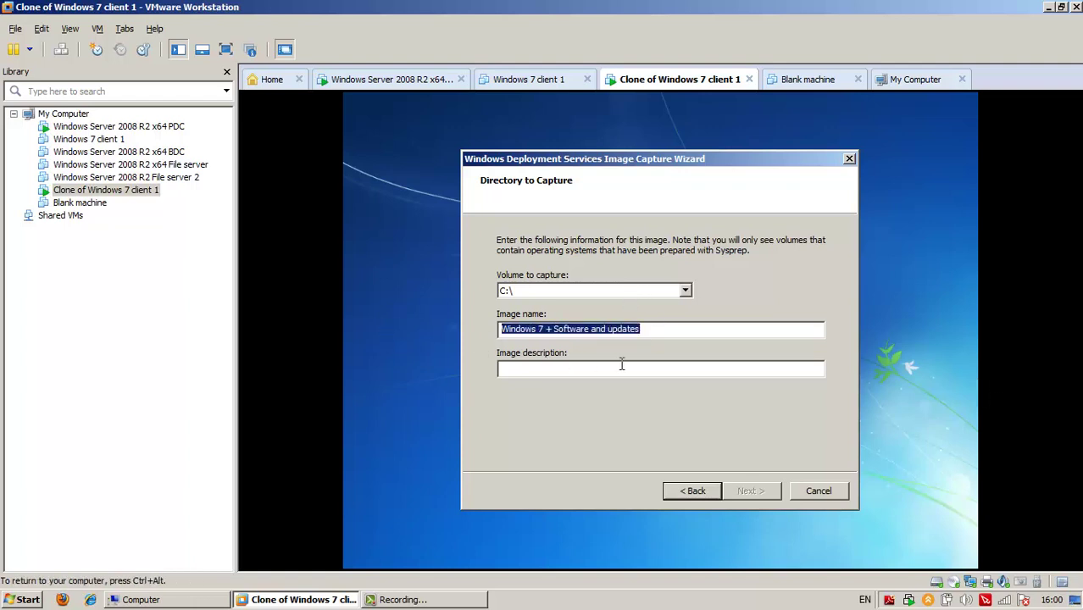
click(621, 365)
key(ctrl+v)
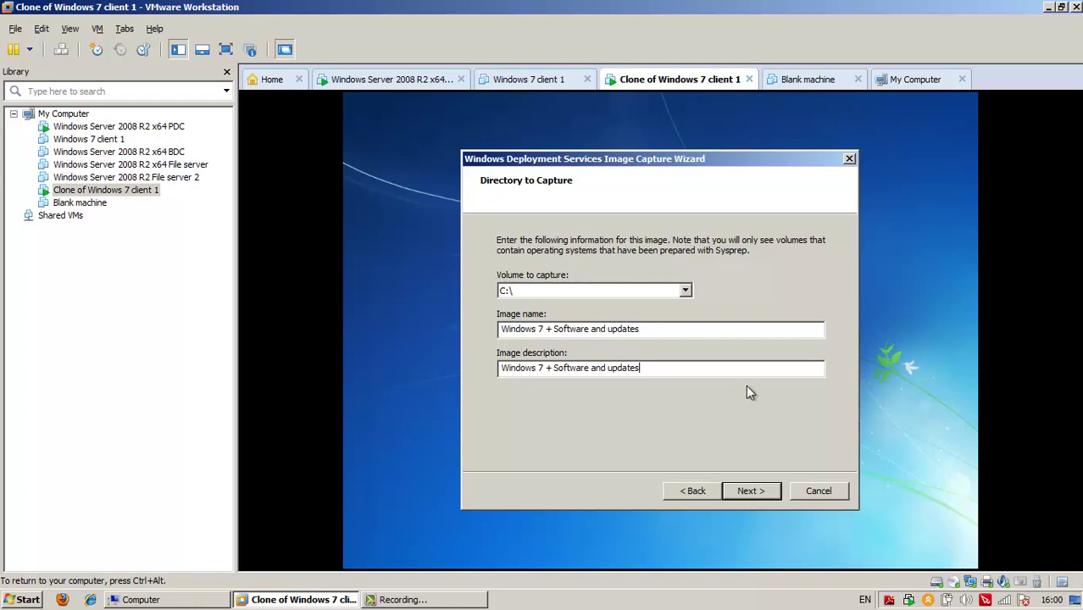
click(751, 491)
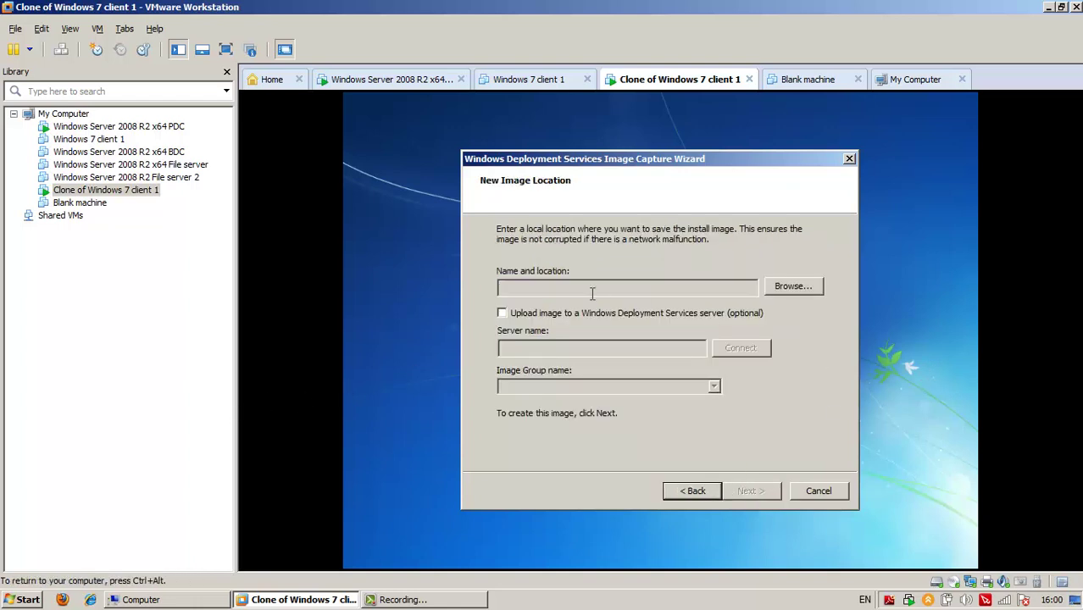
Browse to the C: drive and create a new folder named Images
click(618, 293)
click(793, 286)
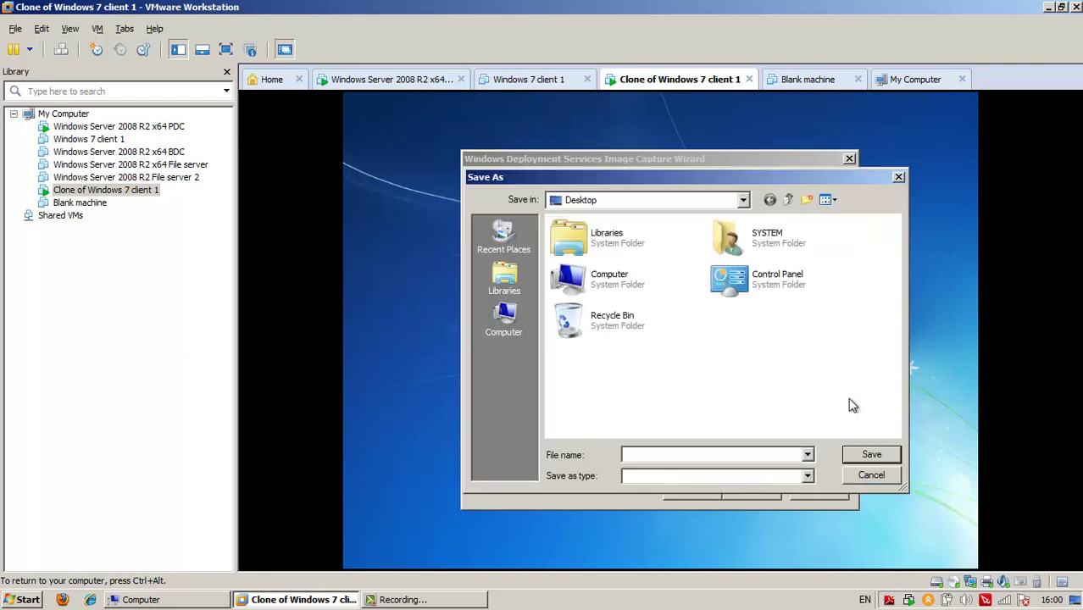
click(504, 317)
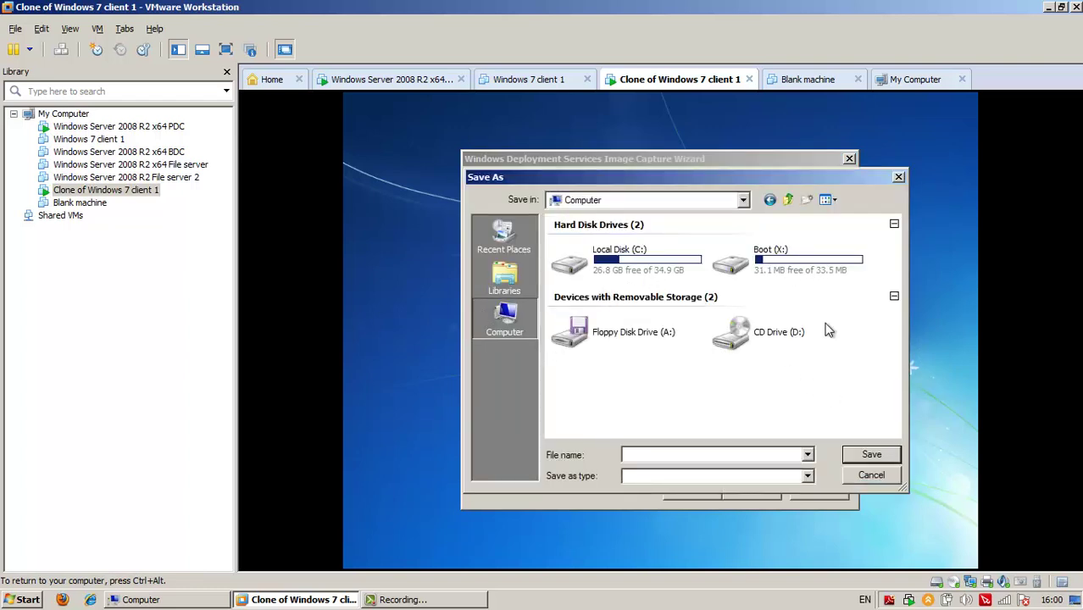
double_click(651, 271)
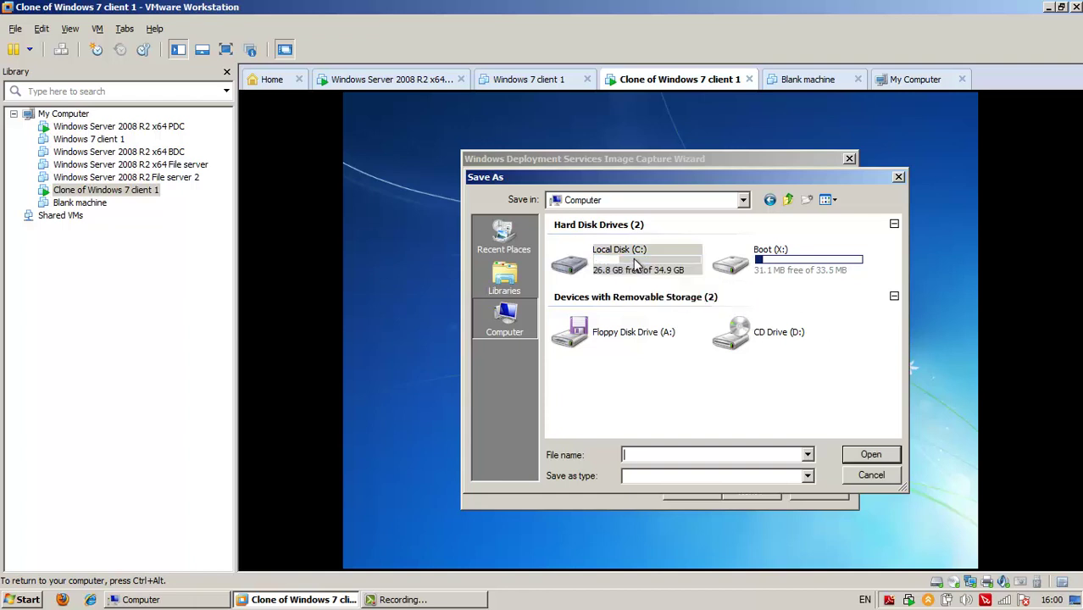
right_click(650, 331)
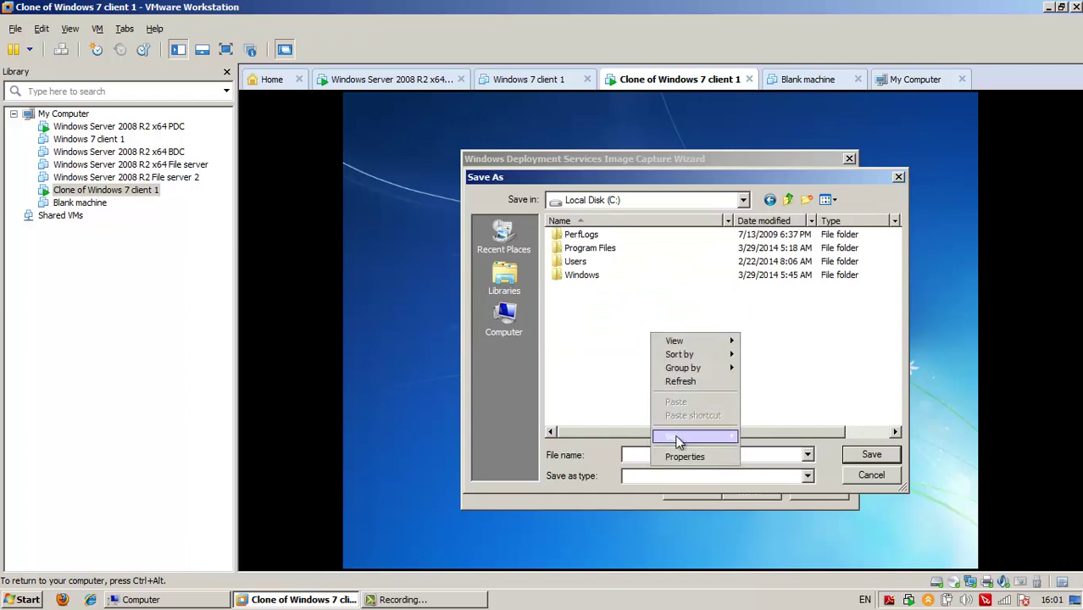
click(765, 438)
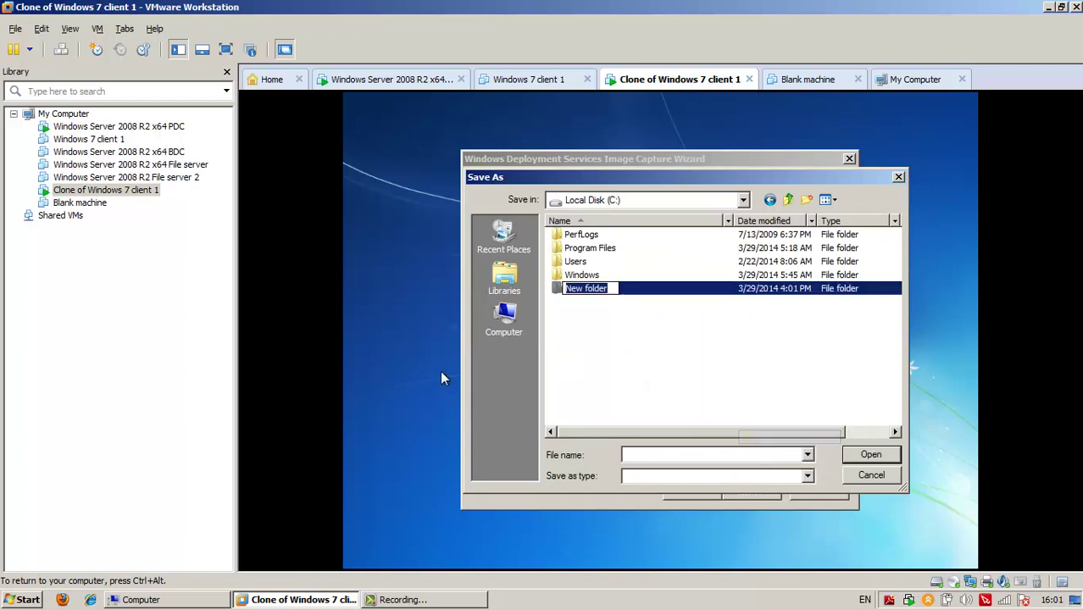
text(Images)
key(Return)
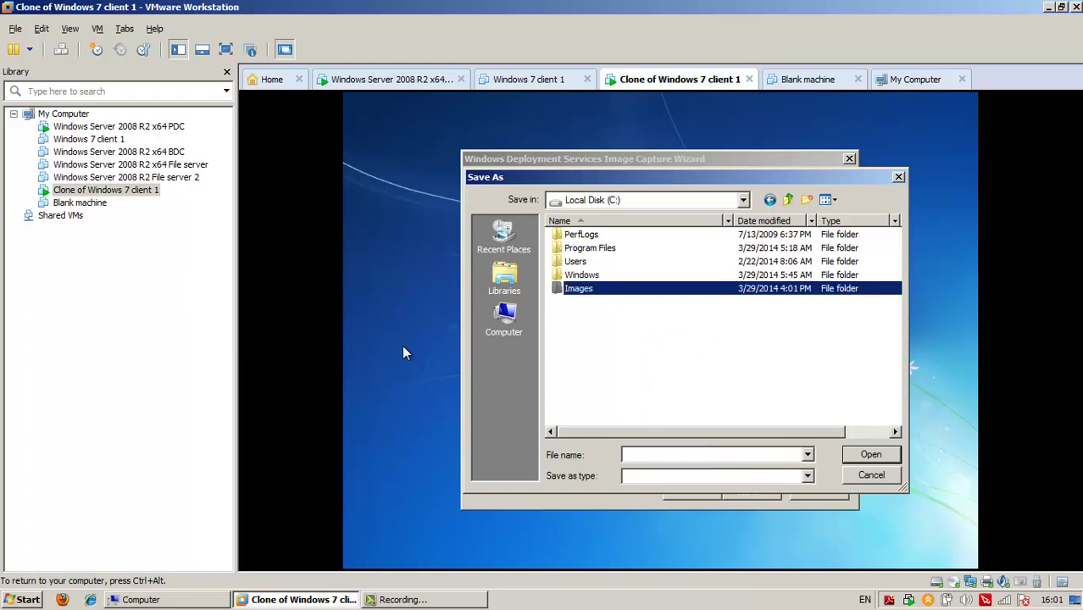
Save the image as 'windows 7 + software and updates' inside C:\Images
click(872, 454)
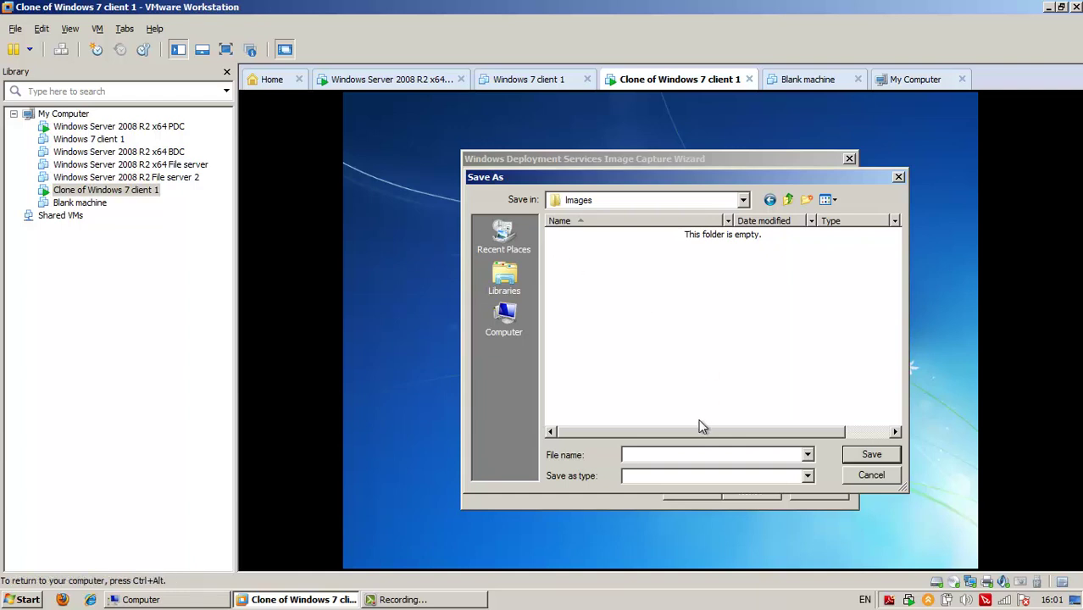
text(wwindows 7 + software)
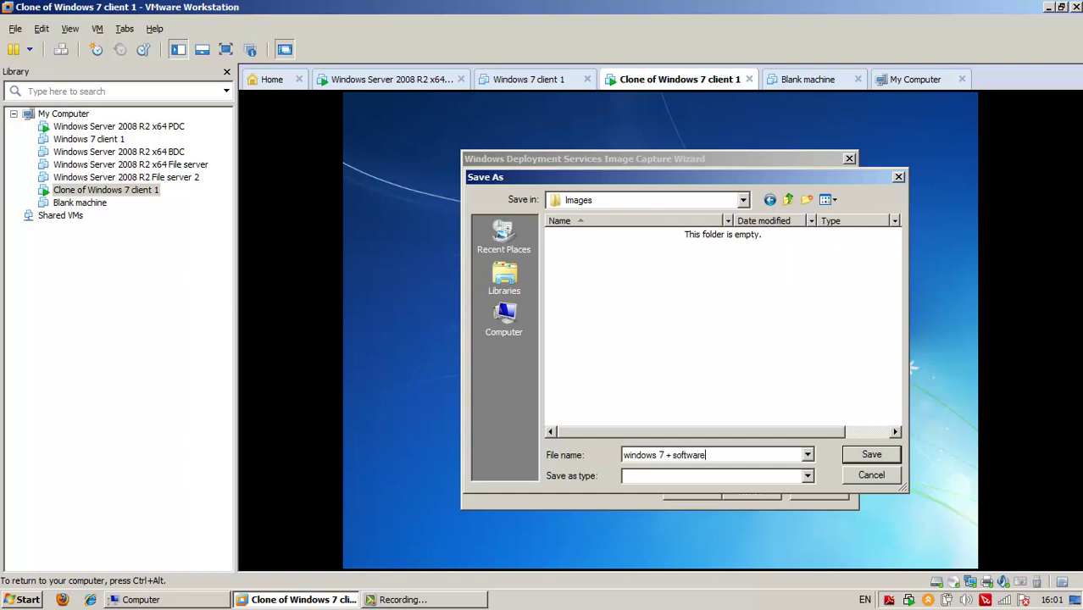
text( and updates)
click(873, 455)
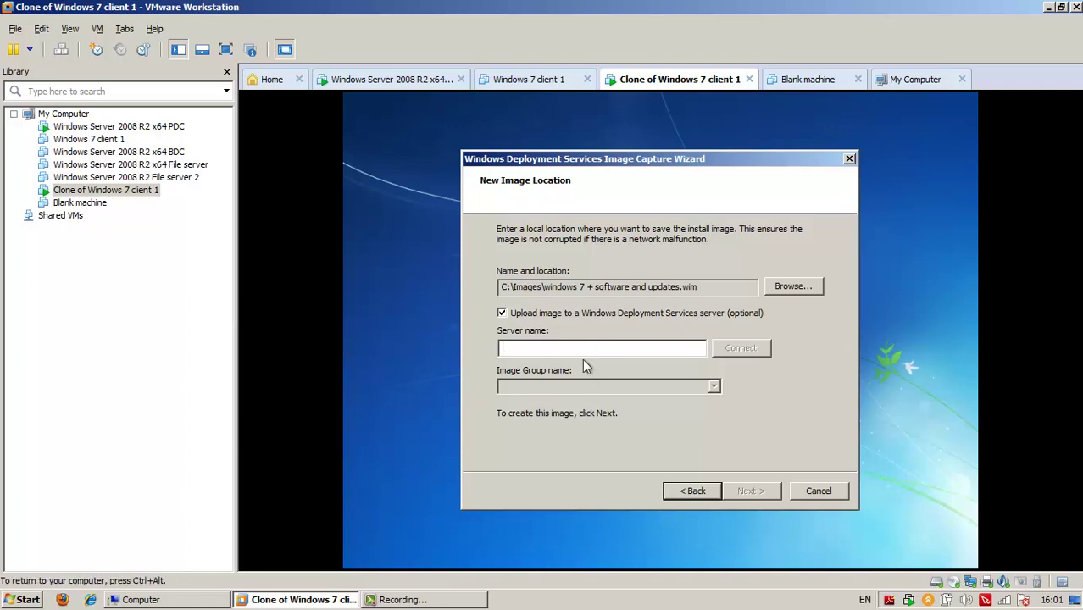
Connect to WDS server bgsfdc1 using the domain administrator's credentials
text(b)
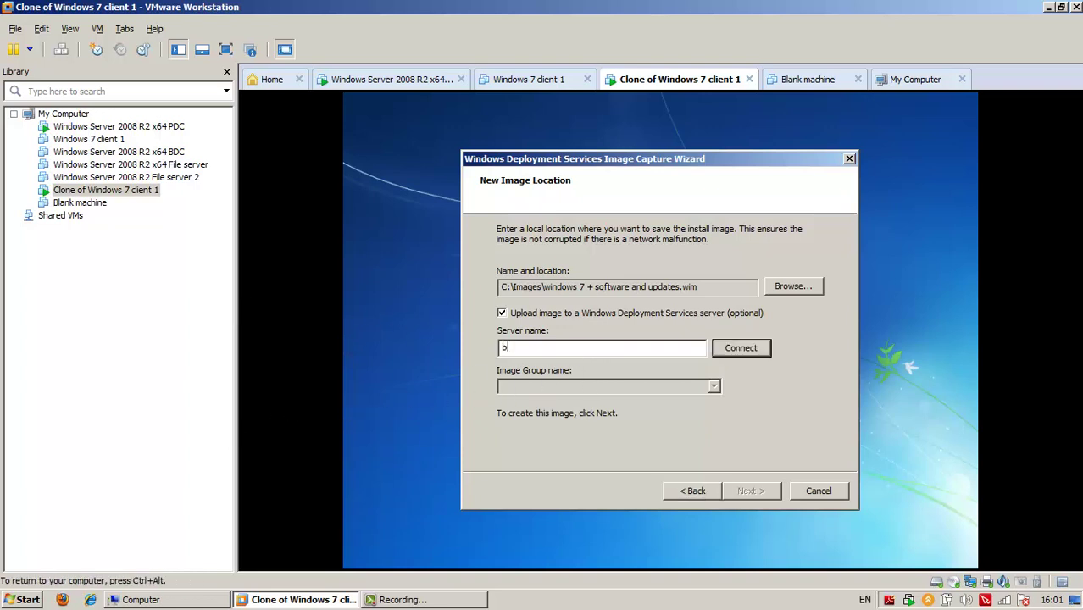
text(gsfdc1)
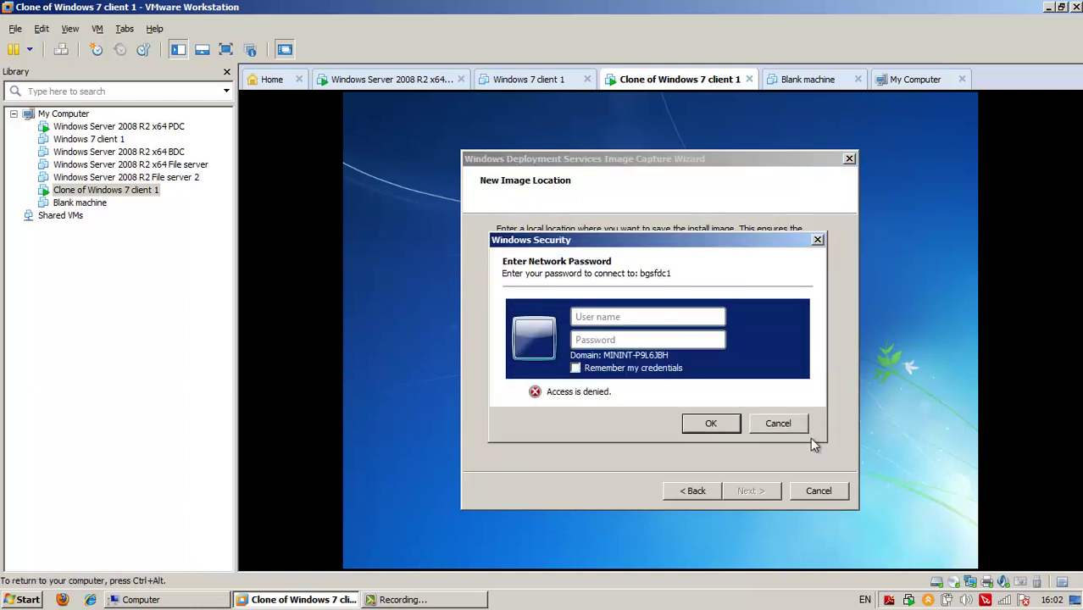
text(Iss\a)
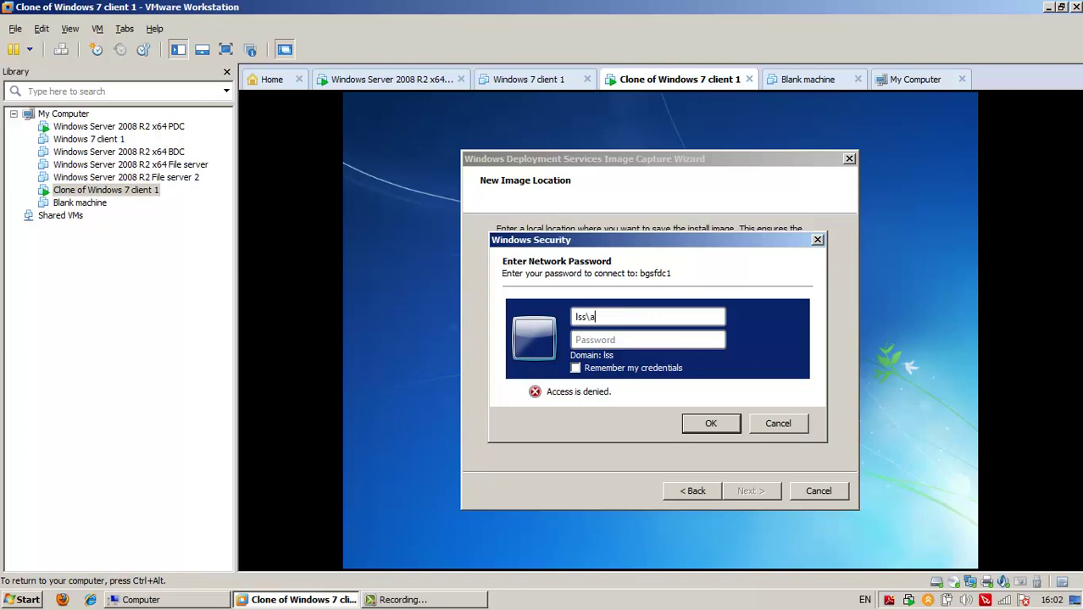
text(dministrator)
key(Tab)
text(********)
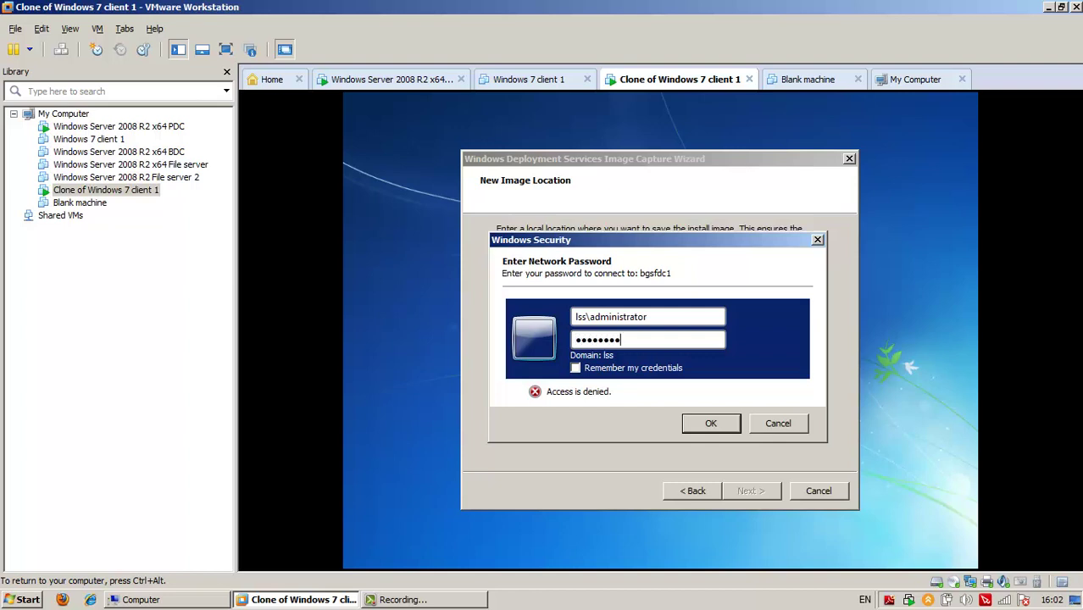
key(Return)
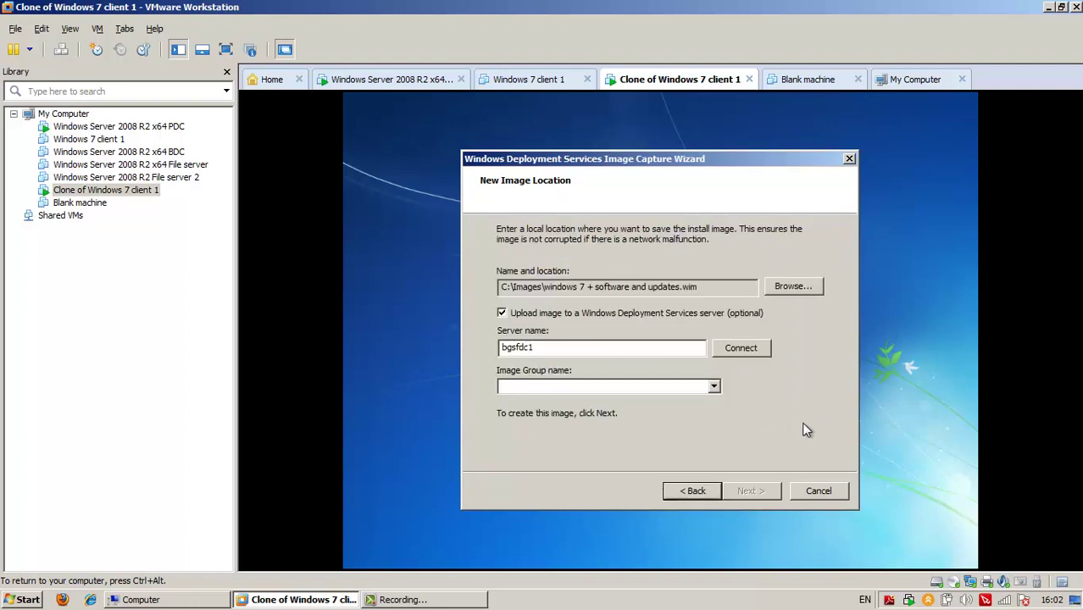
Choose the Captured Images image group and start capturing the image
click(713, 391)
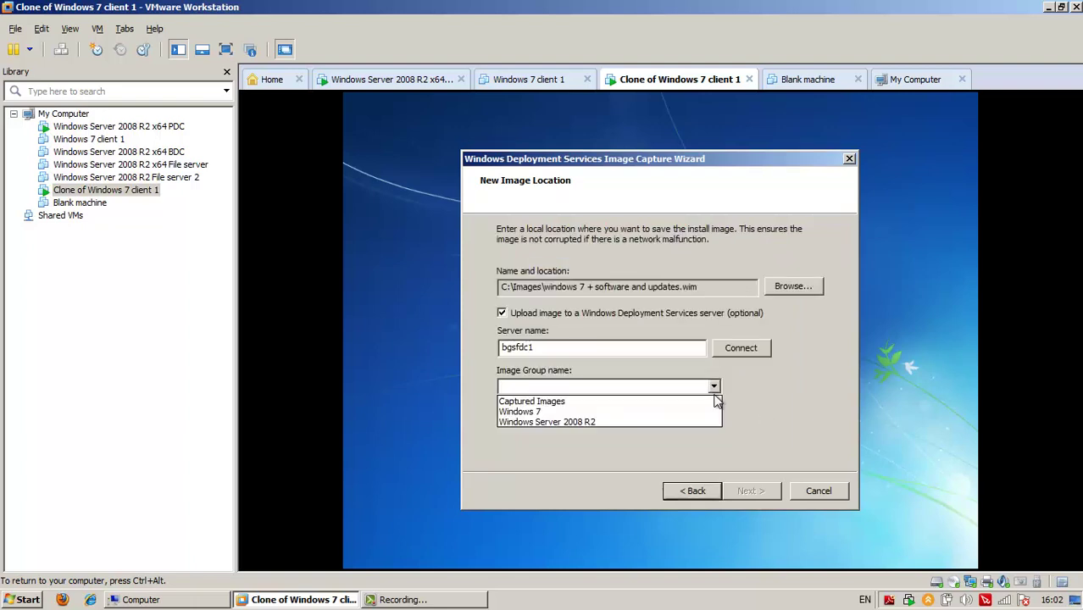
click(677, 403)
click(755, 490)
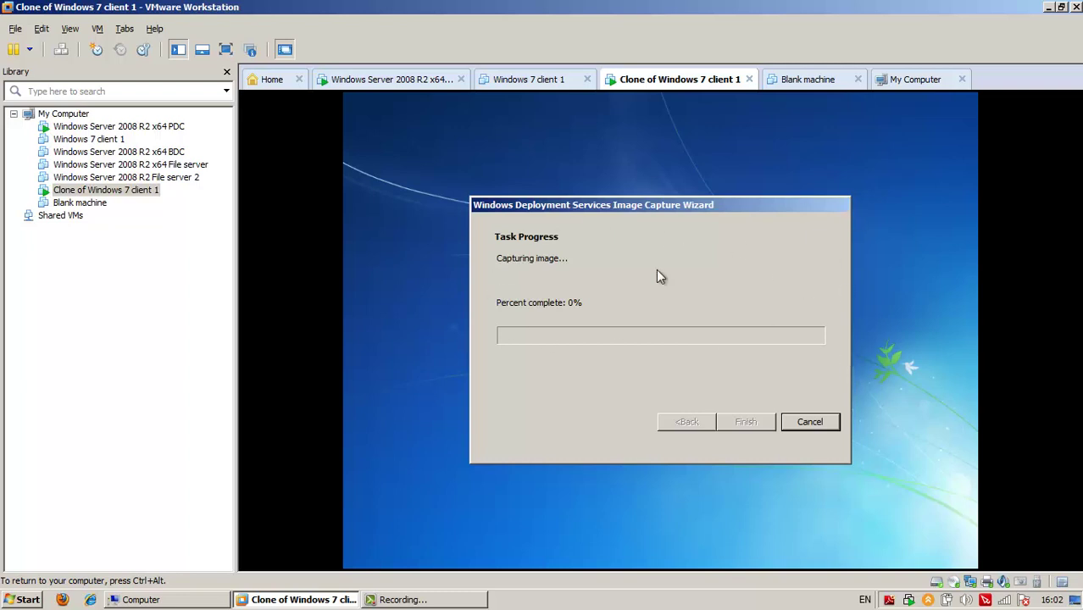
click(457, 603)
On the server VM, confirm the .wim file in D:\RemoteInstall\Images\Captured Images, then release input
click(1008, 527)
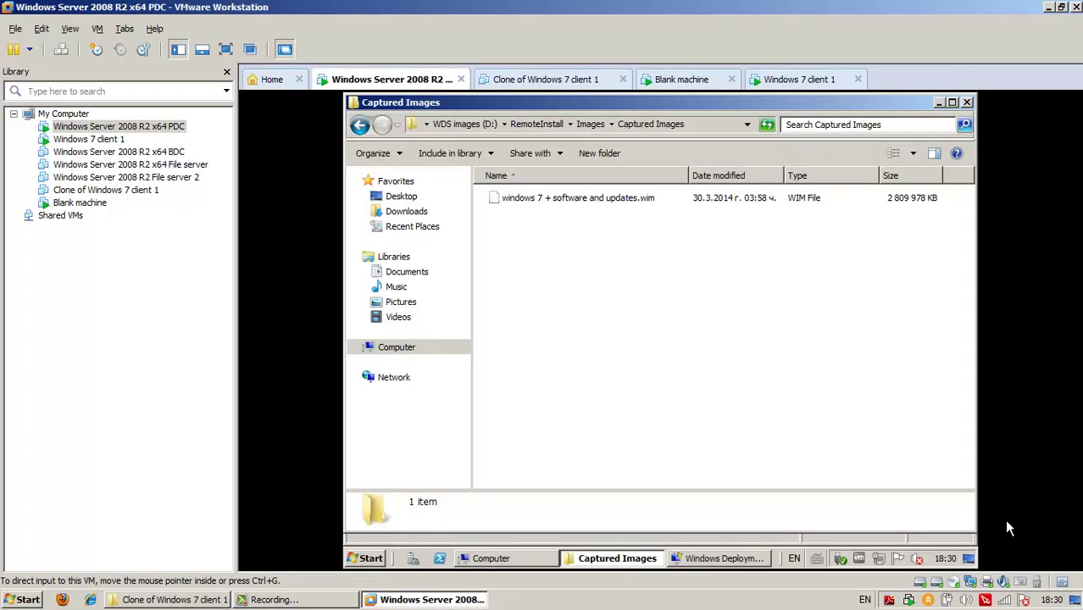
click(1008, 527)
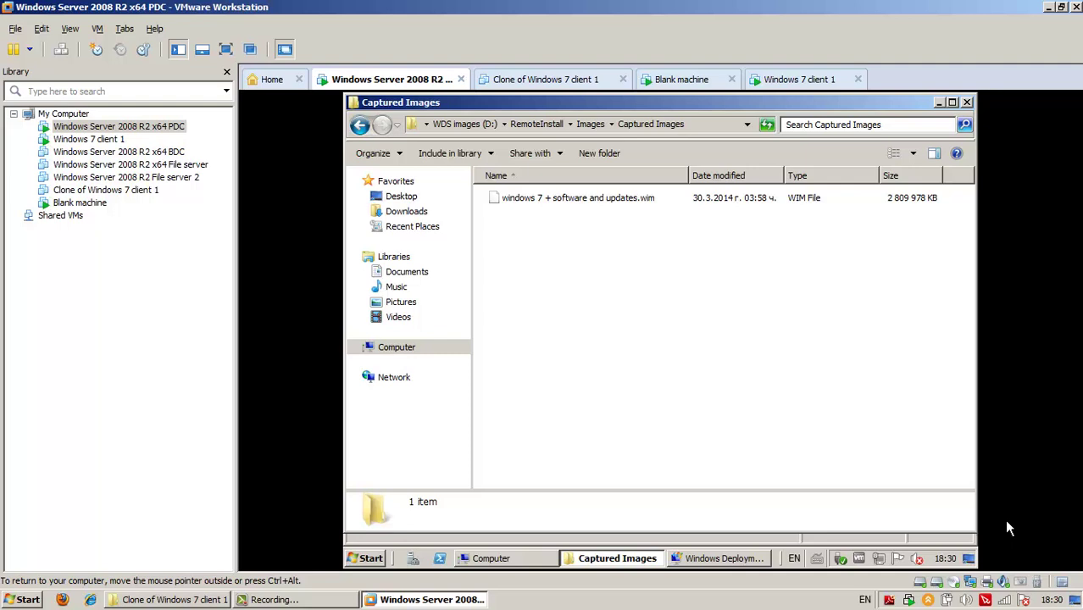
key(ctrl+alt)
Show the captured image under Install Images > Captured Images in WDS, then switch to Blank machine
key(alt+Tab)
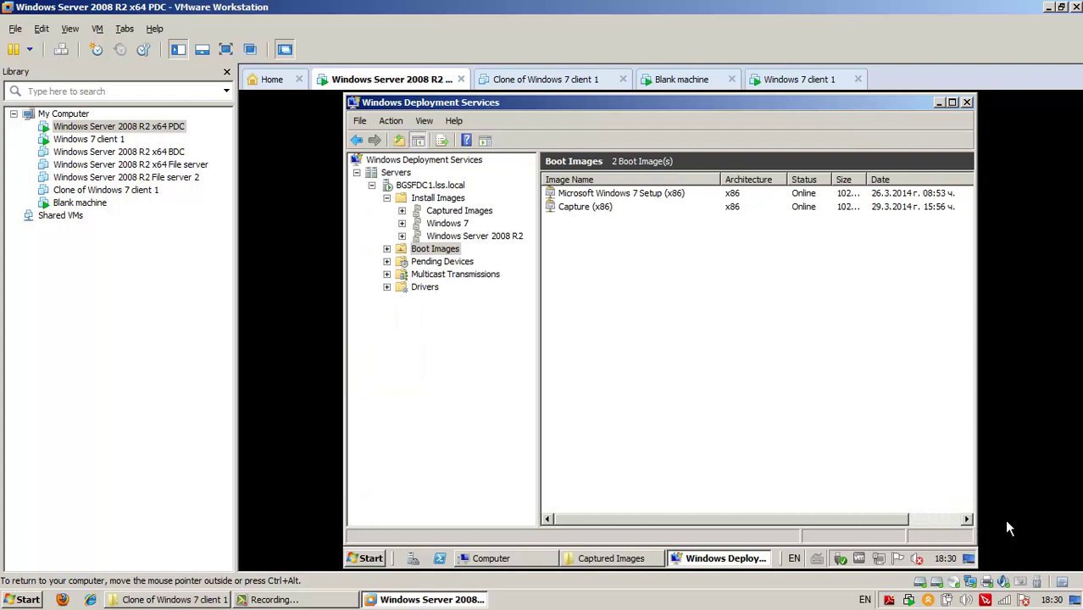
key(Up)
key(Up)
key(Up)
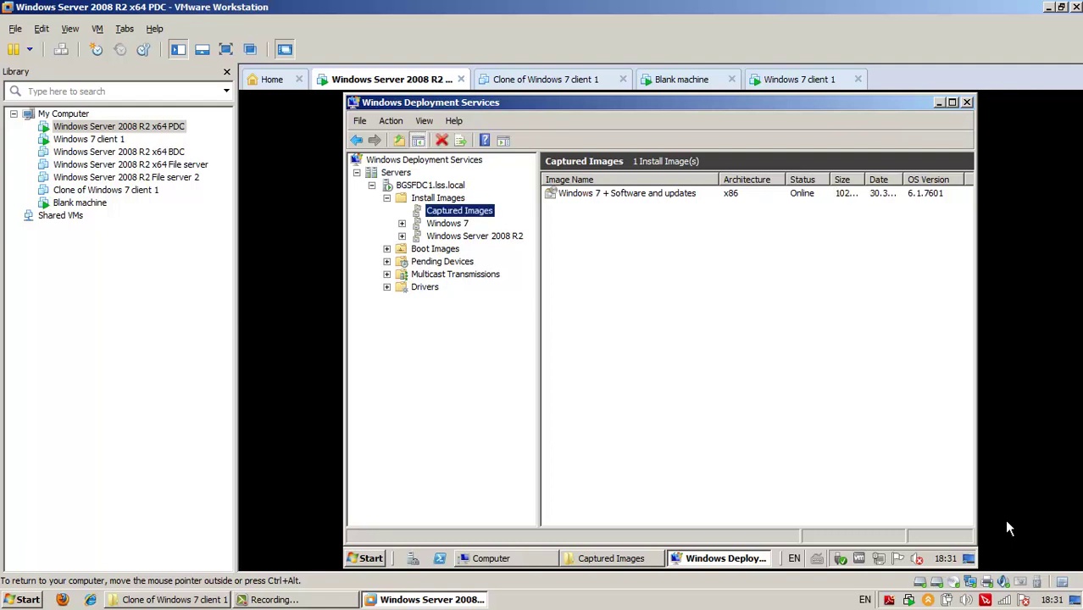
key(ctrl+alt)
key(ctrl+Tab)
key(ctrl+Tab)
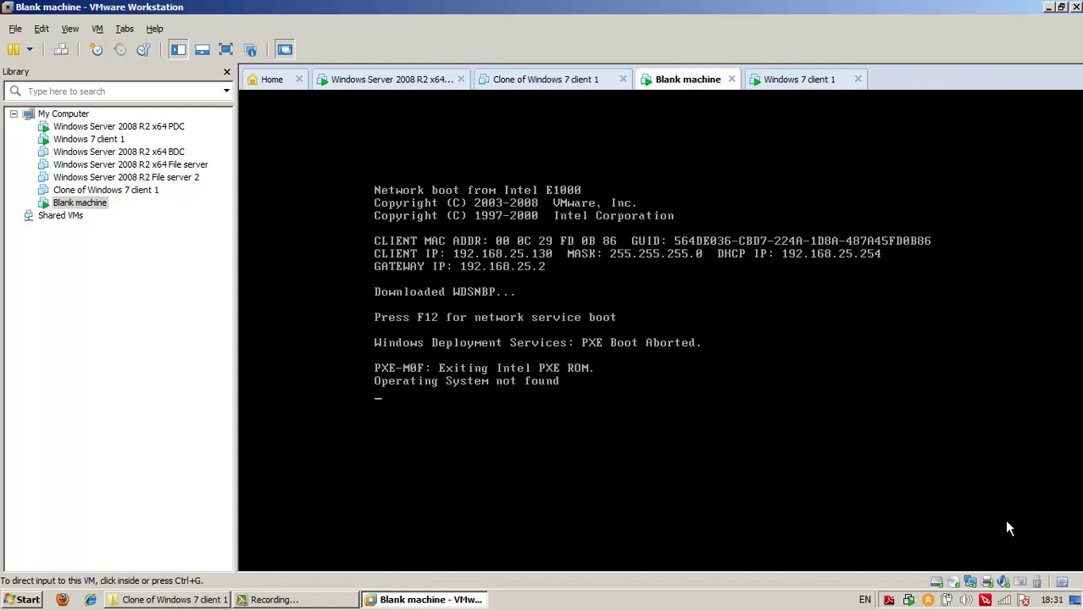
Reboot the Blank machine VM with Ctrl+Alt+Insert so it retries network boot
click(1006, 521)
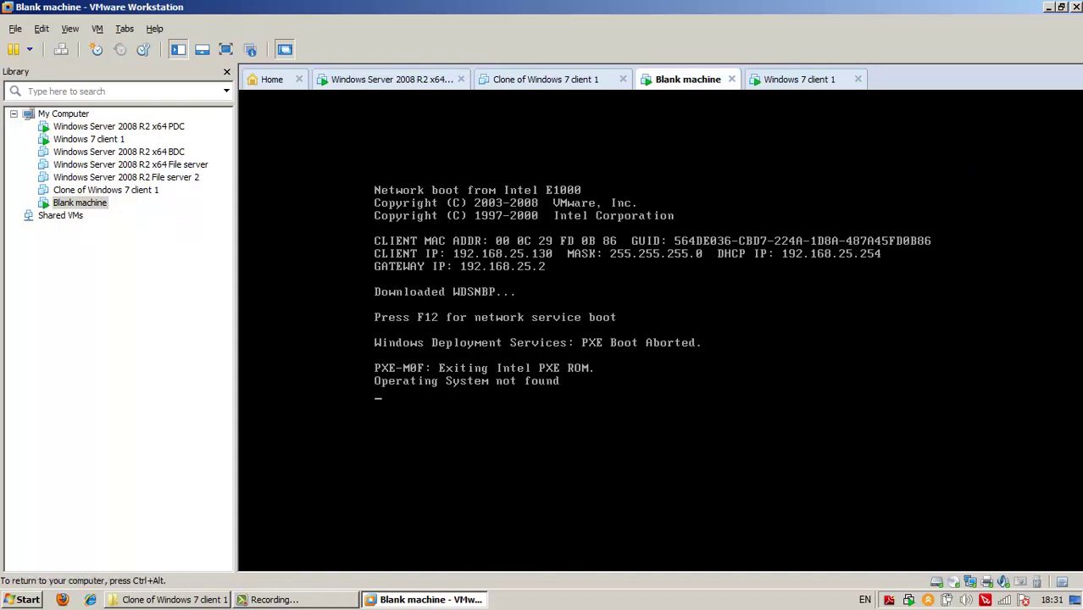
key(ctrl+alt+Insert)
key(ctrl+alt+Insert)
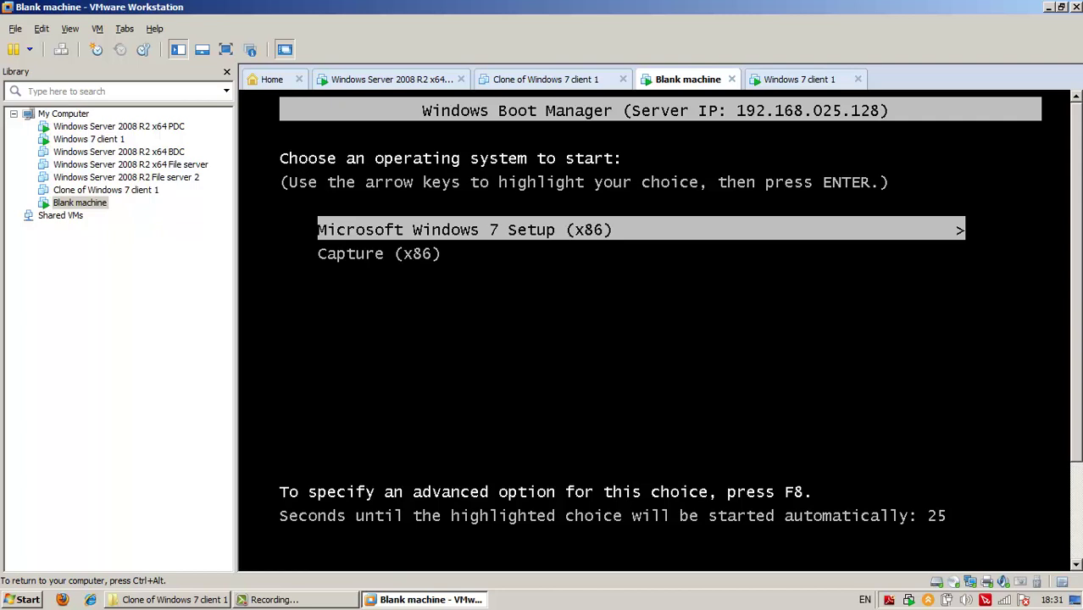
Highlight the Capture (x86) entry in Windows Boot Manager
key(Down)
key(Up)
key(Down)
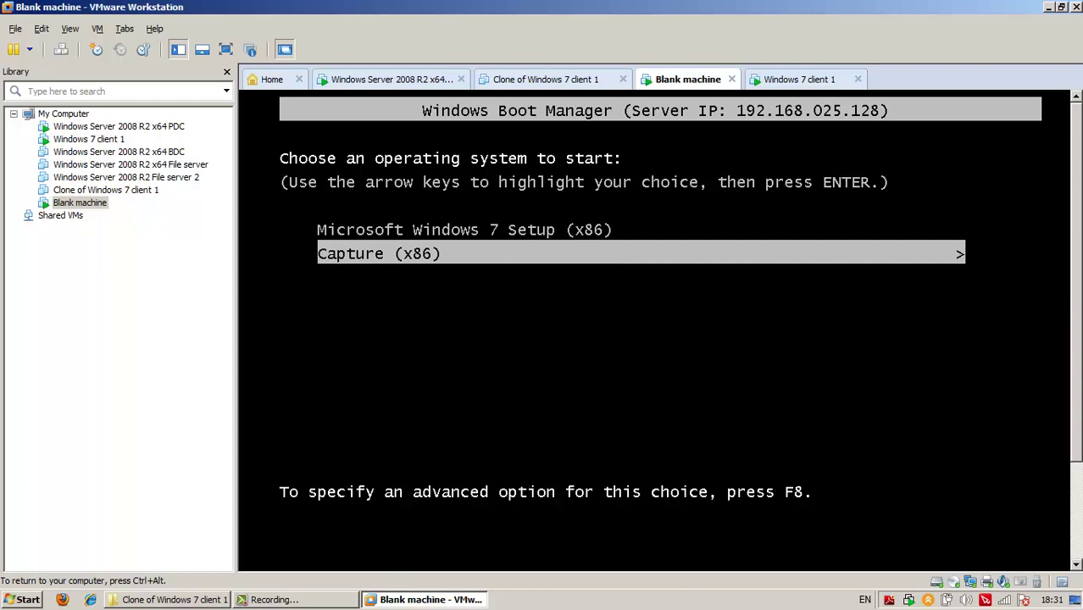
Boot Capture (x86) so capture-(2).WIM loads from 192.168.25.128
key(Return)
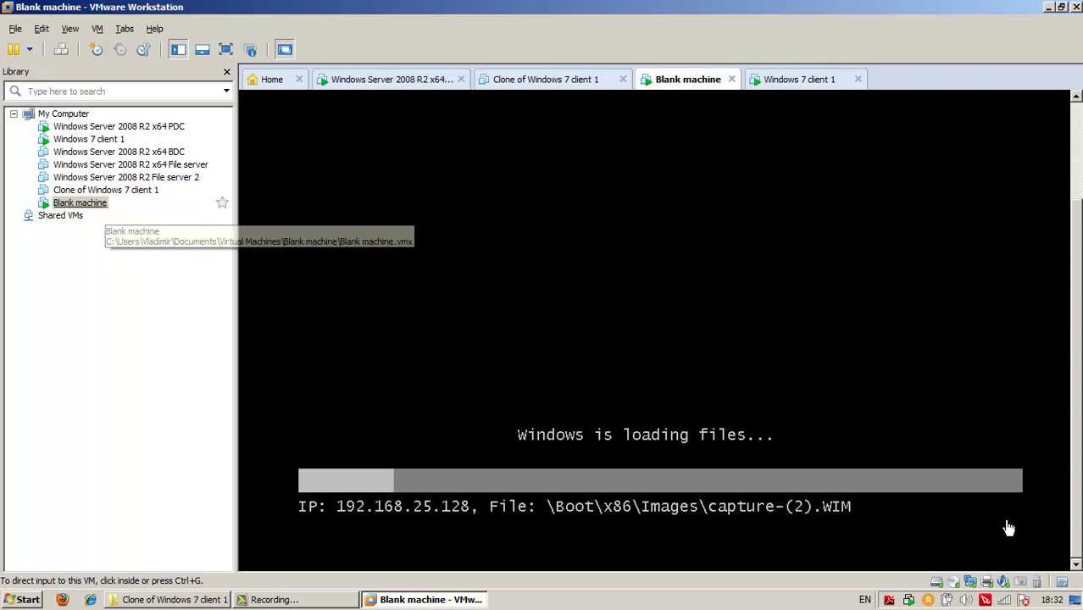
Power off the Blank machine from its Library context menu and confirm
right_click(100, 203)
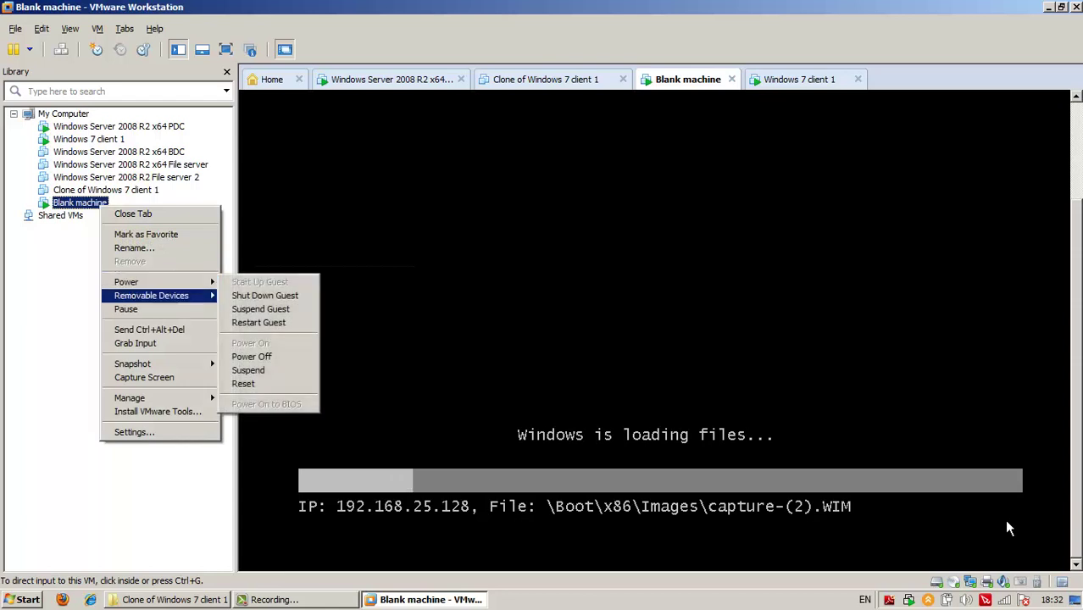
click(250, 355)
key(Return)
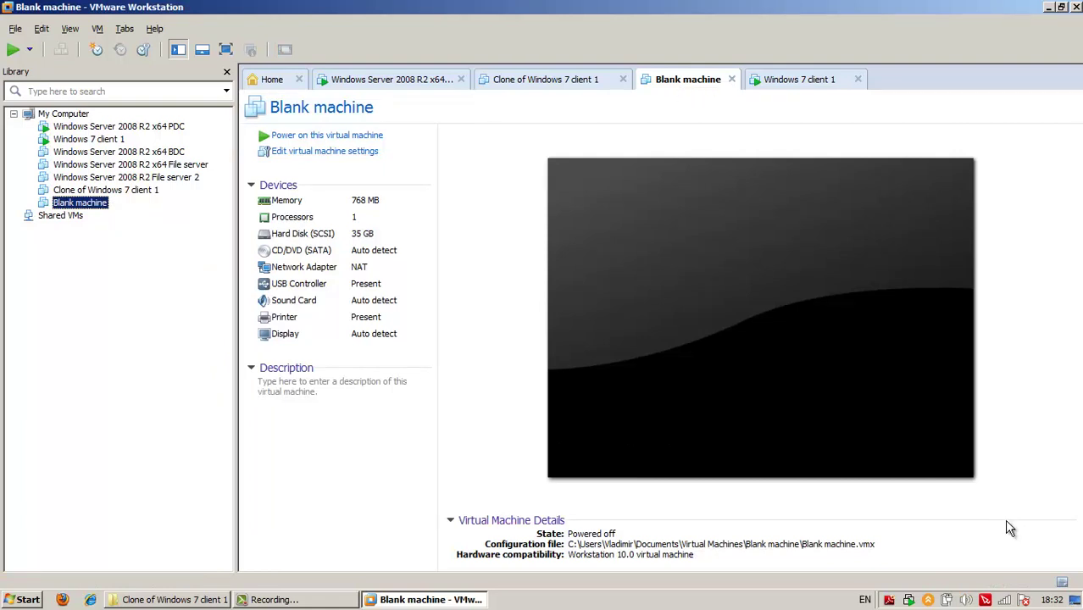
Power the Blank machine back on through its Power menu
key(ctrl+shift+Tab)
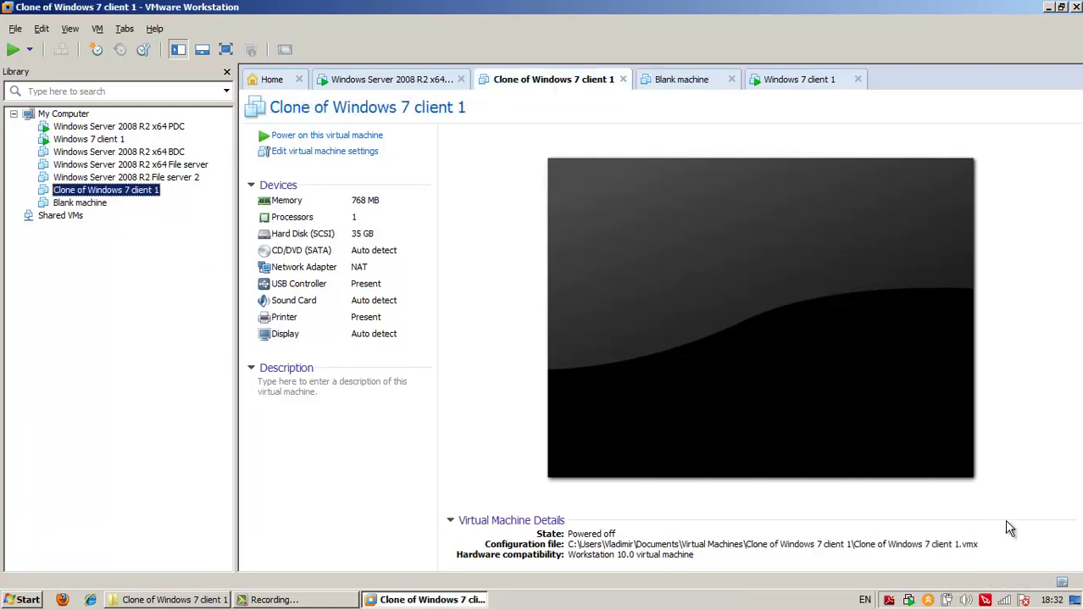
key(ctrl+shift+Tab)
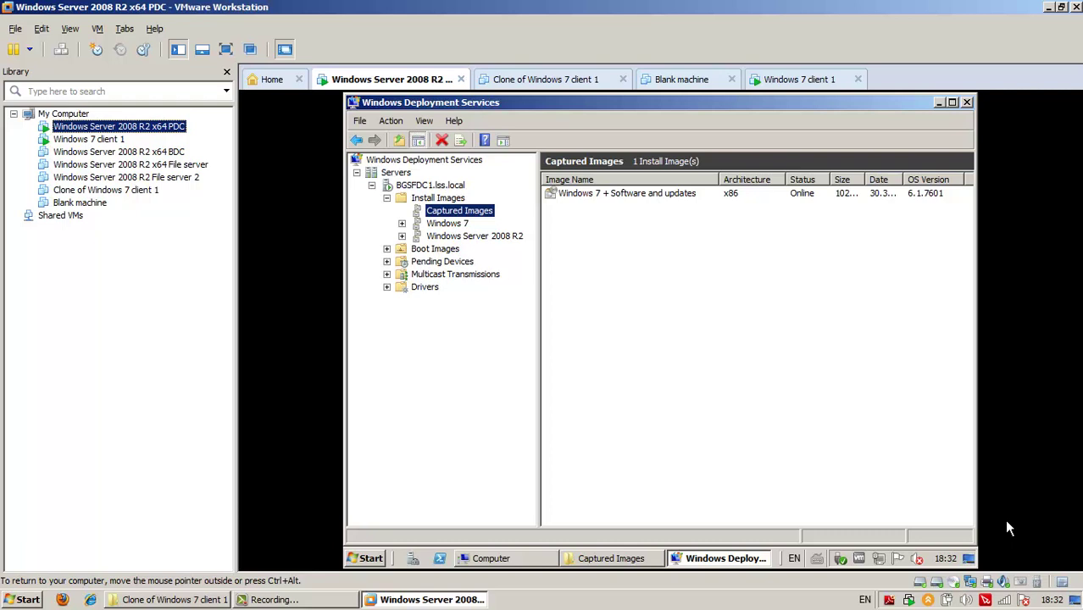
key(Down)
key(Down)
key(Down)
key(Down)
key(Down)
key(Down)
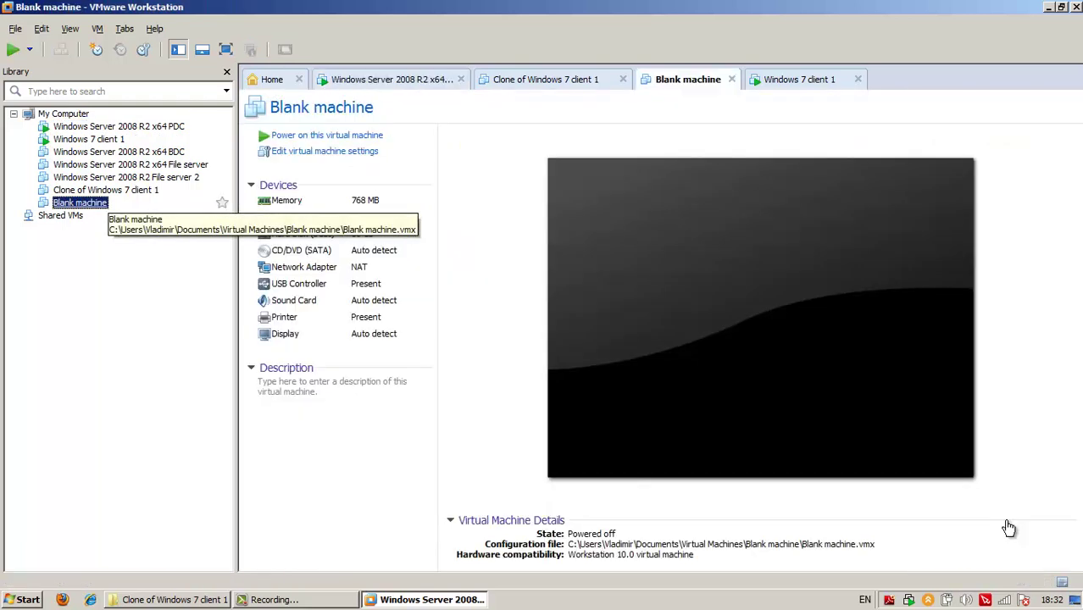
key(shift+F10)
key(Down)
key(Down)
key(Down)
key(Down)
key(Down)
key(Down)
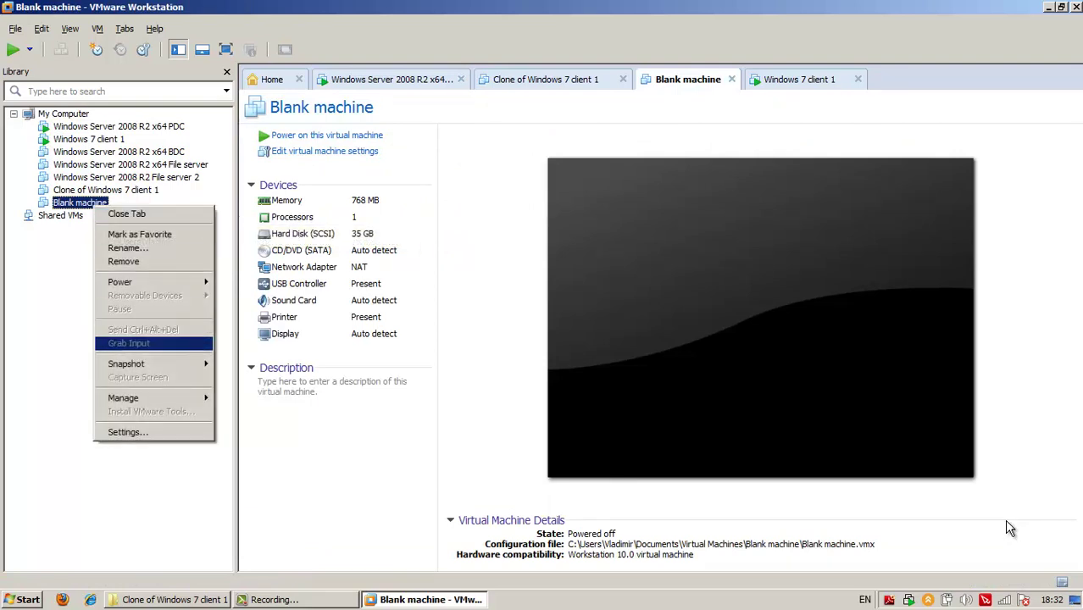
key(Right)
key(Down)
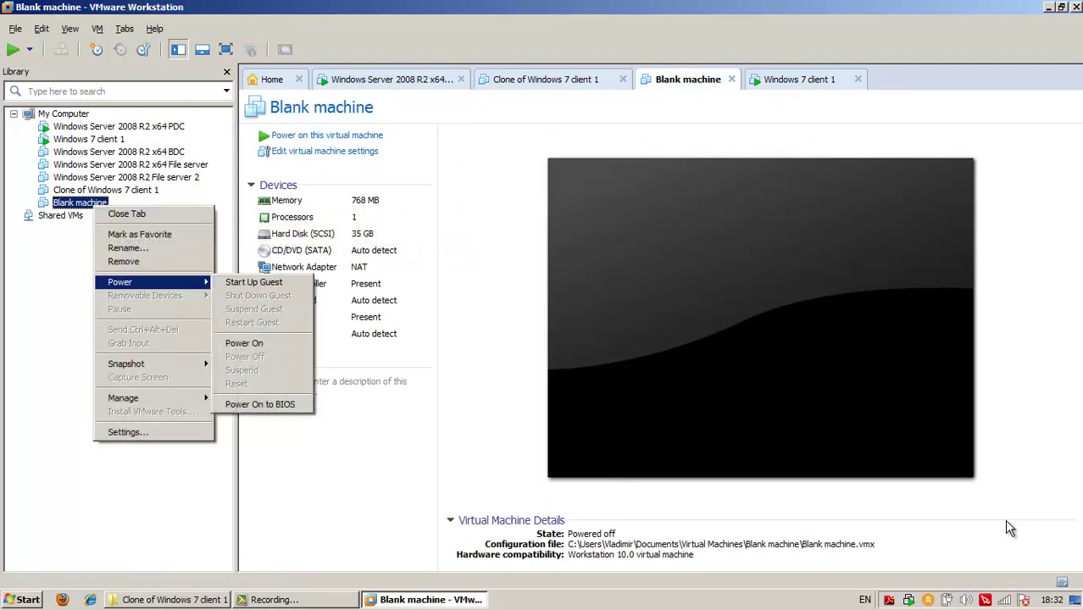
key(Down)
key(Return)
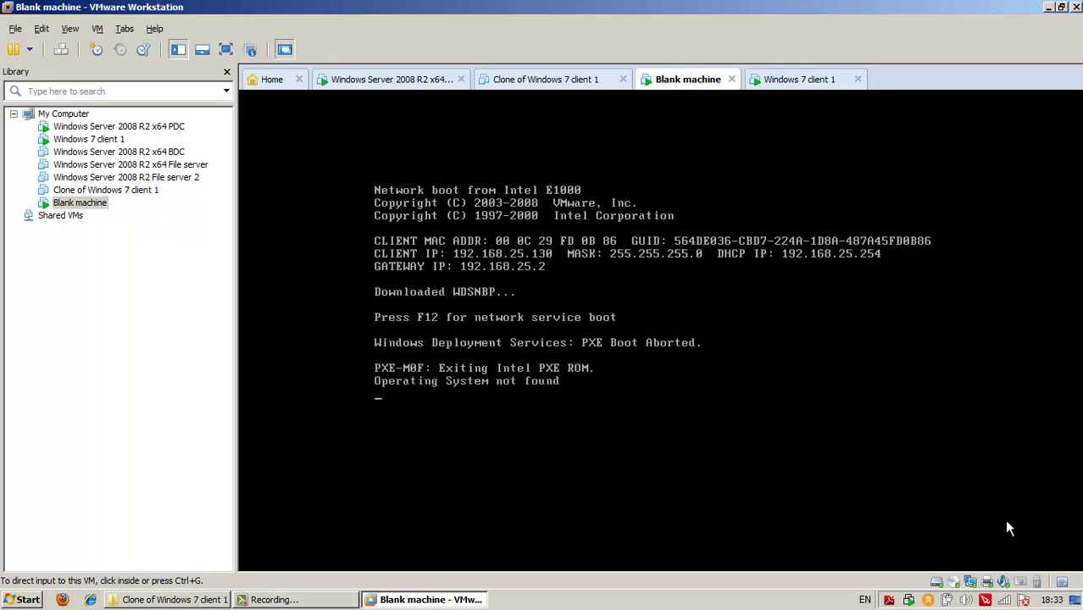
Restart the Blank VM with Ctrl+Alt+Insert and network-boot it to Windows Boot Manager with F12
click(1009, 528)
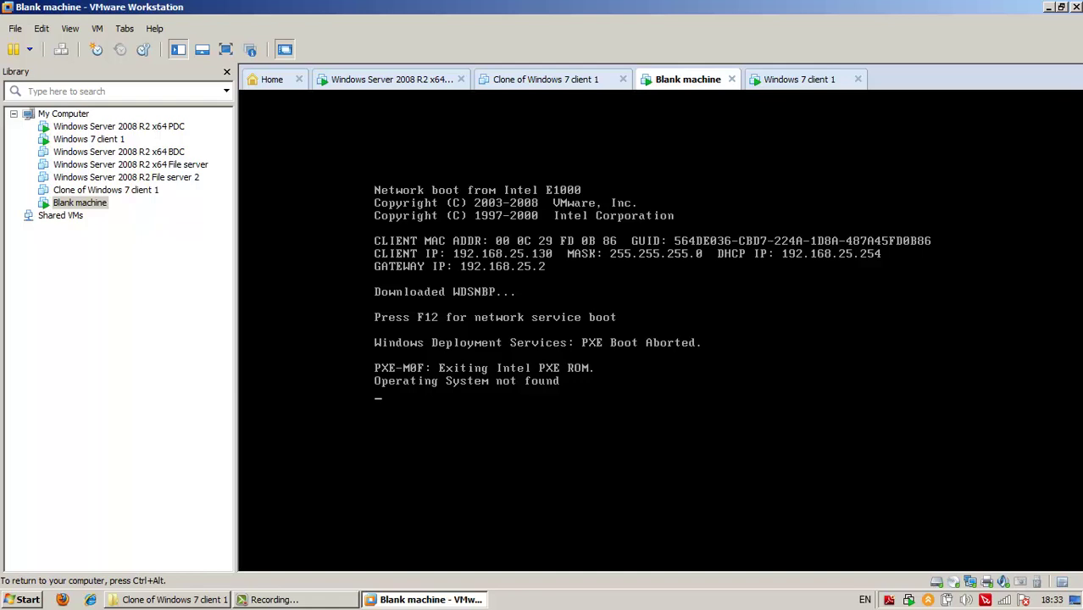
key(ctrl+alt+Insert)
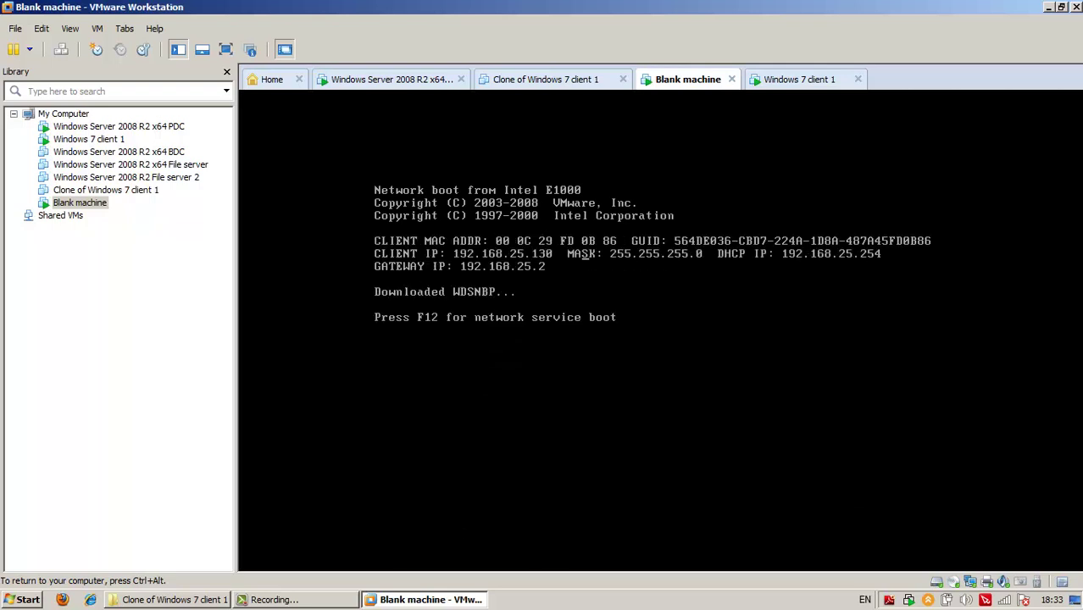
key(F12)
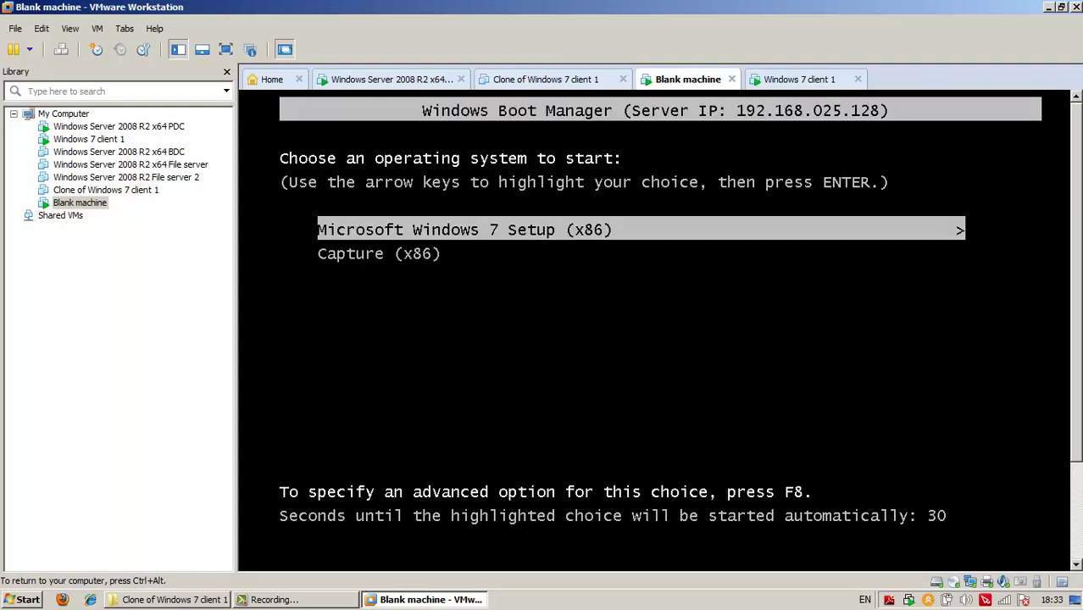
Boot the Microsoft Windows 7 Setup (x86) entry and wait for 'Setup is starting'
key(Down)
key(Up)
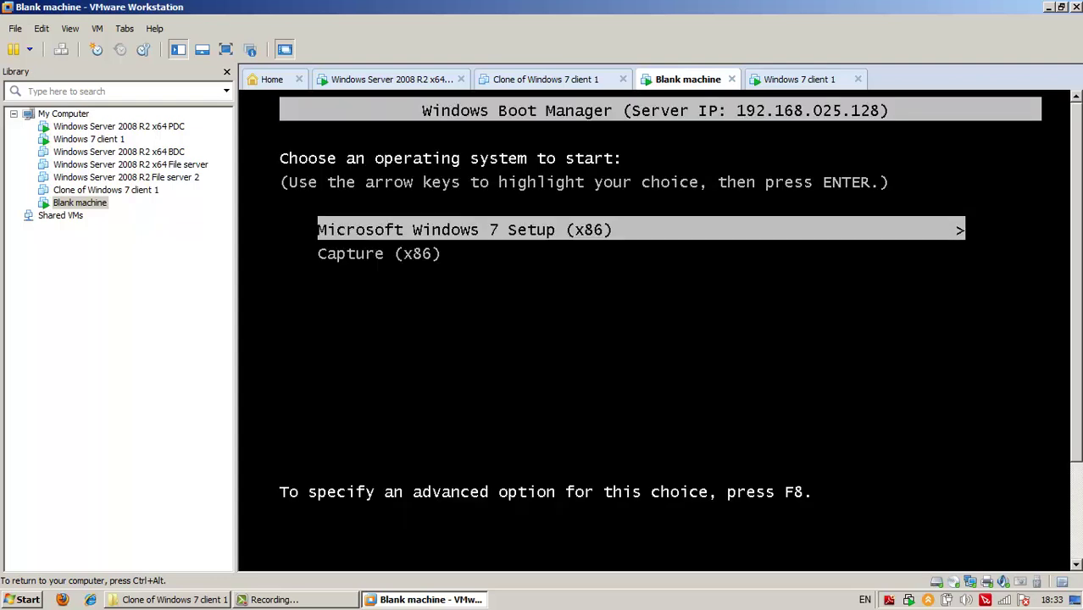
key(Return)
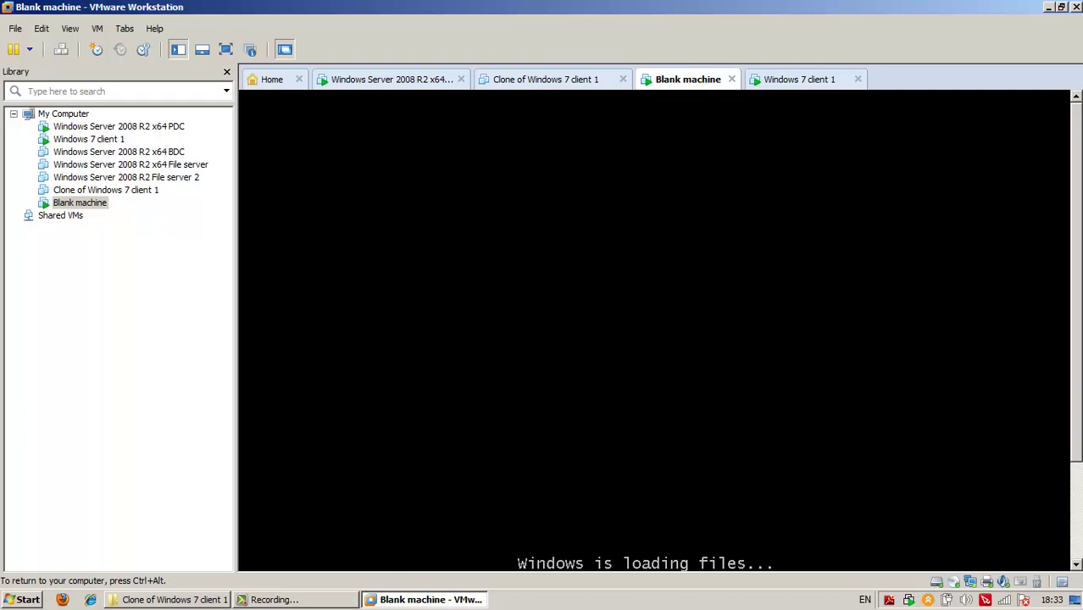
key(ctrl+alt)
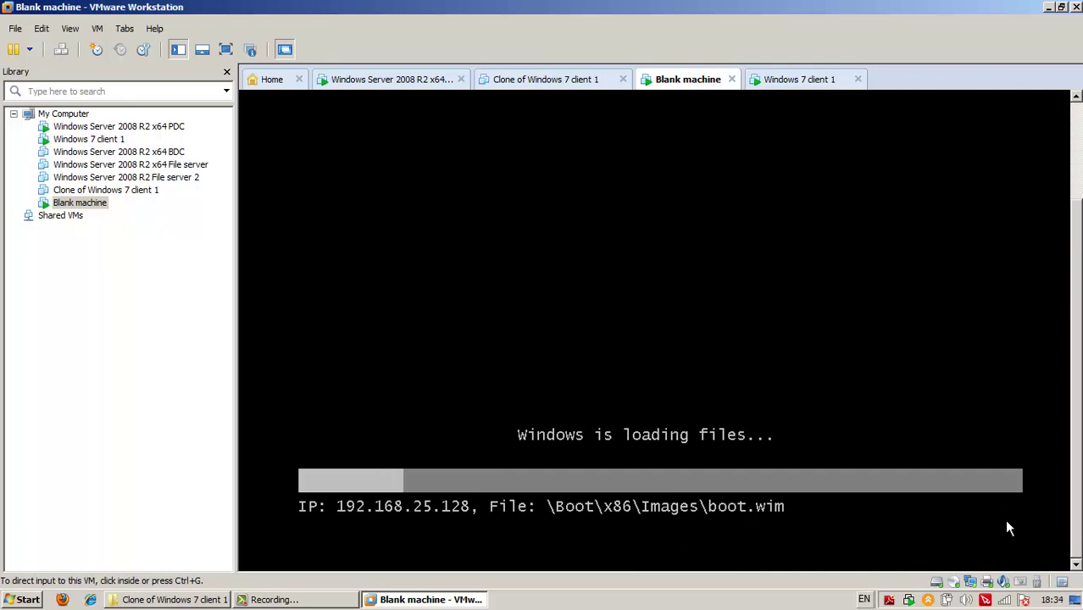
key(alt+Tab)
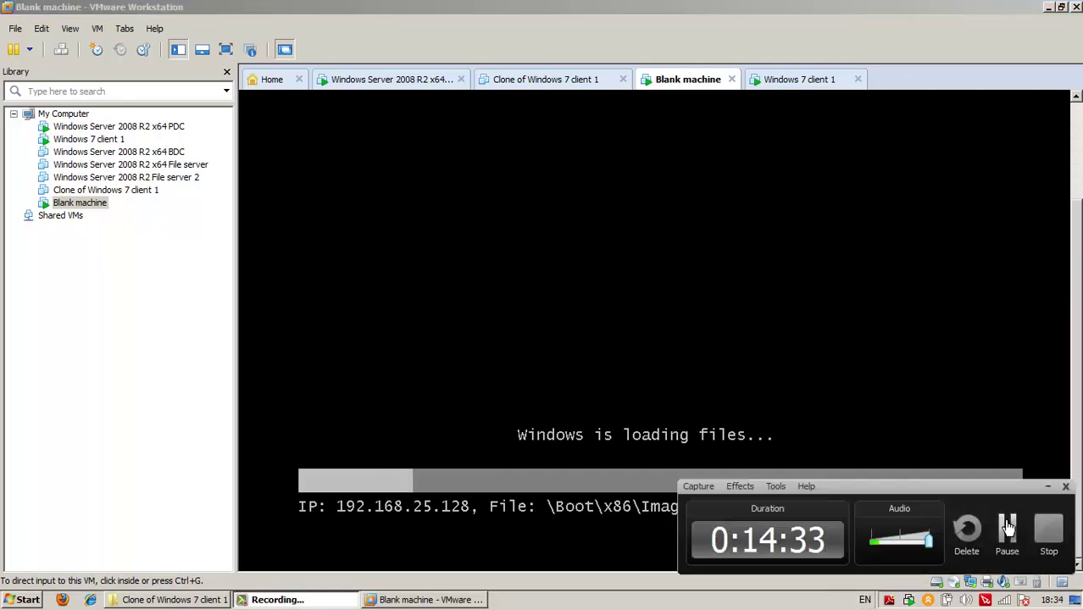
click(1007, 527)
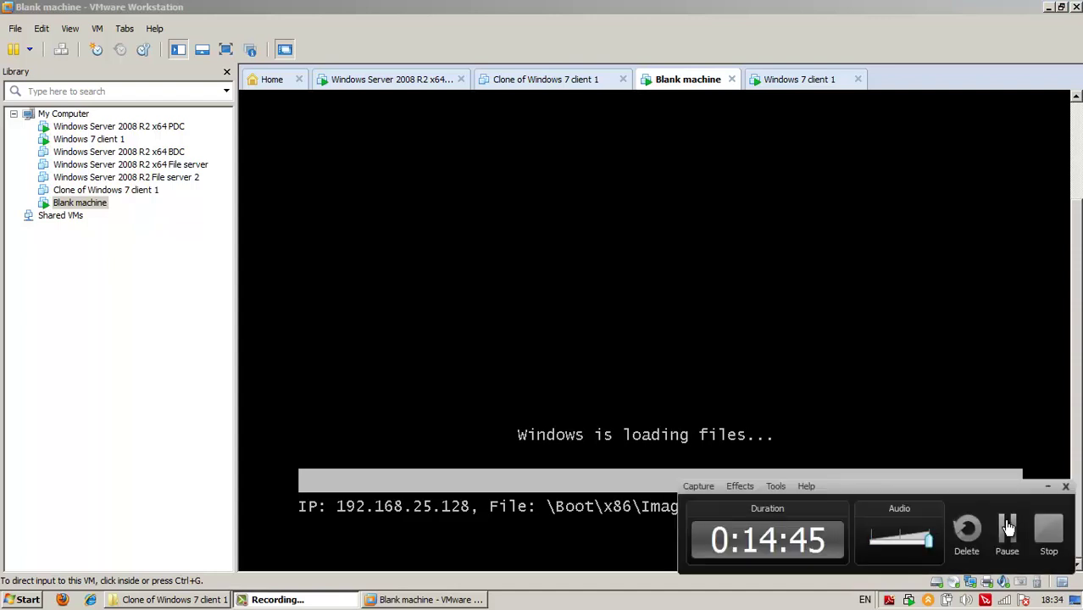
click(1008, 528)
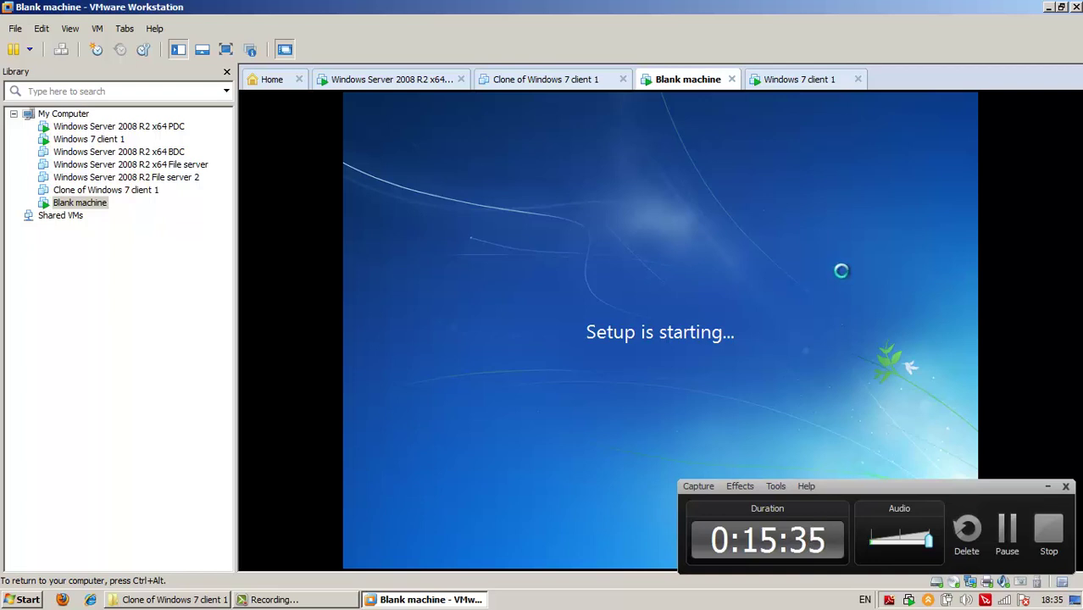
Set the installer locale to Bulgarian (Bulgaria) and the keyboard to US, then continue
key(ctrl+alt)
click(795, 362)
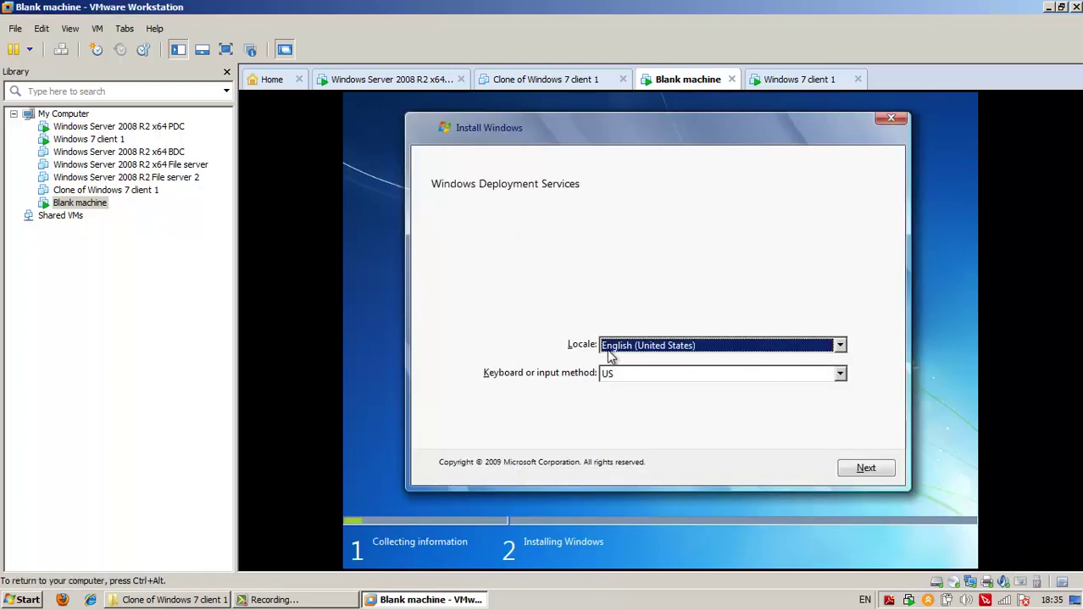
click(638, 349)
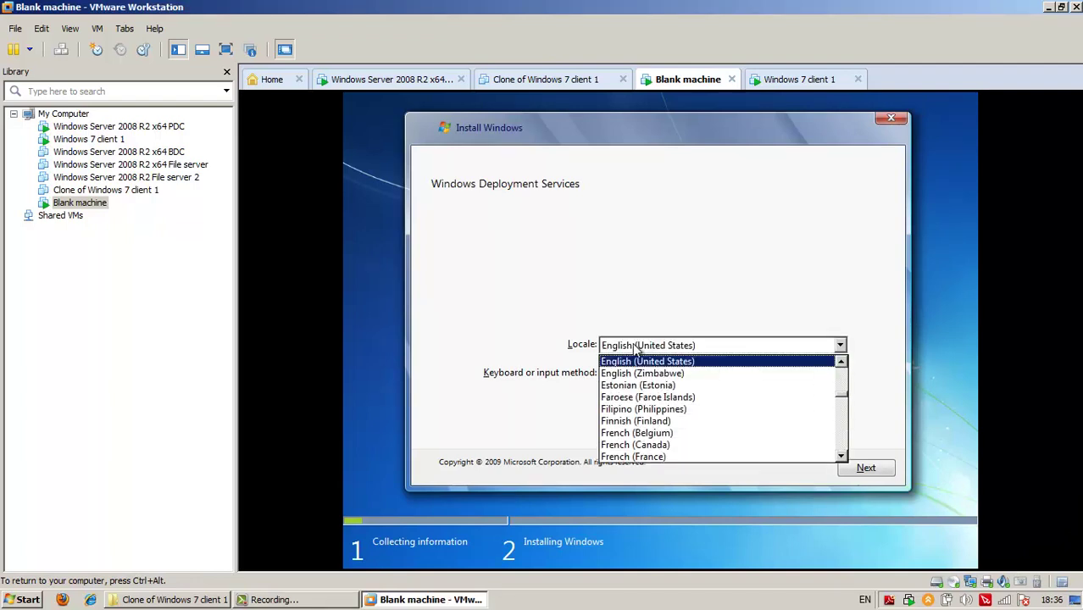
key(b)
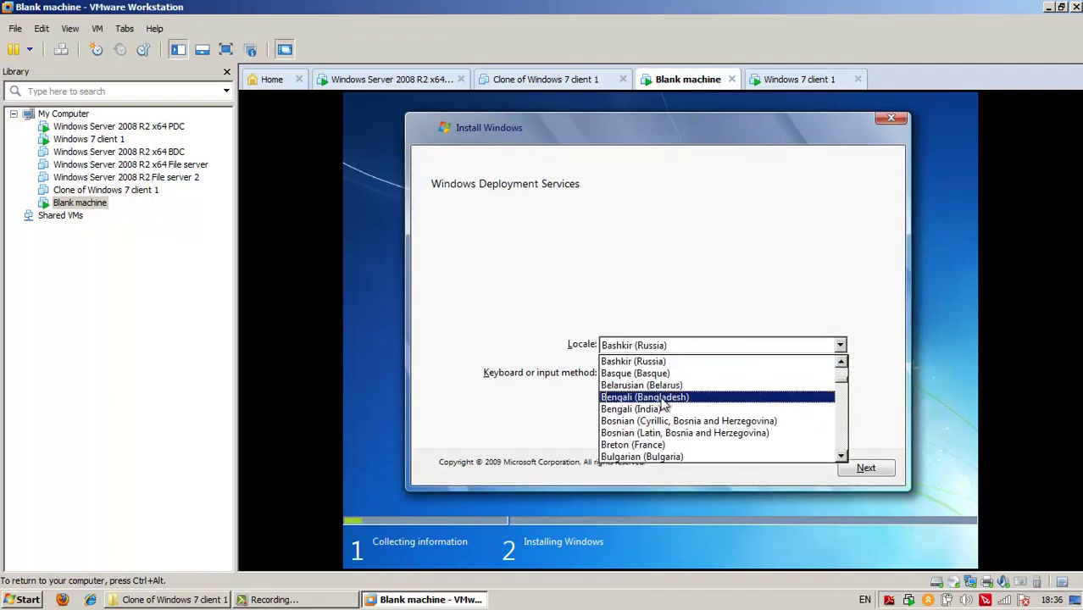
click(644, 458)
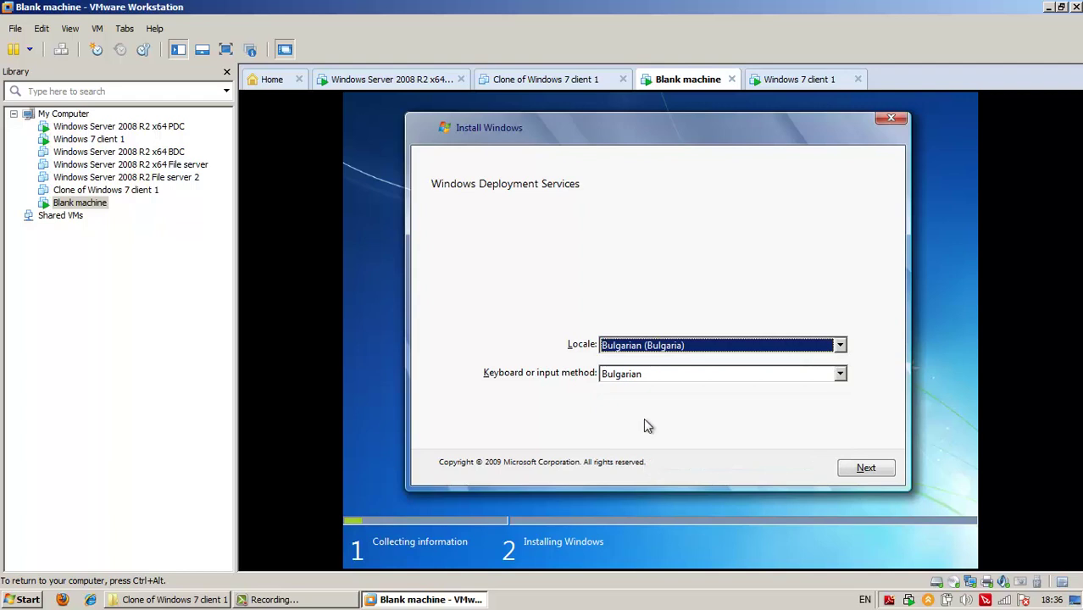
click(659, 378)
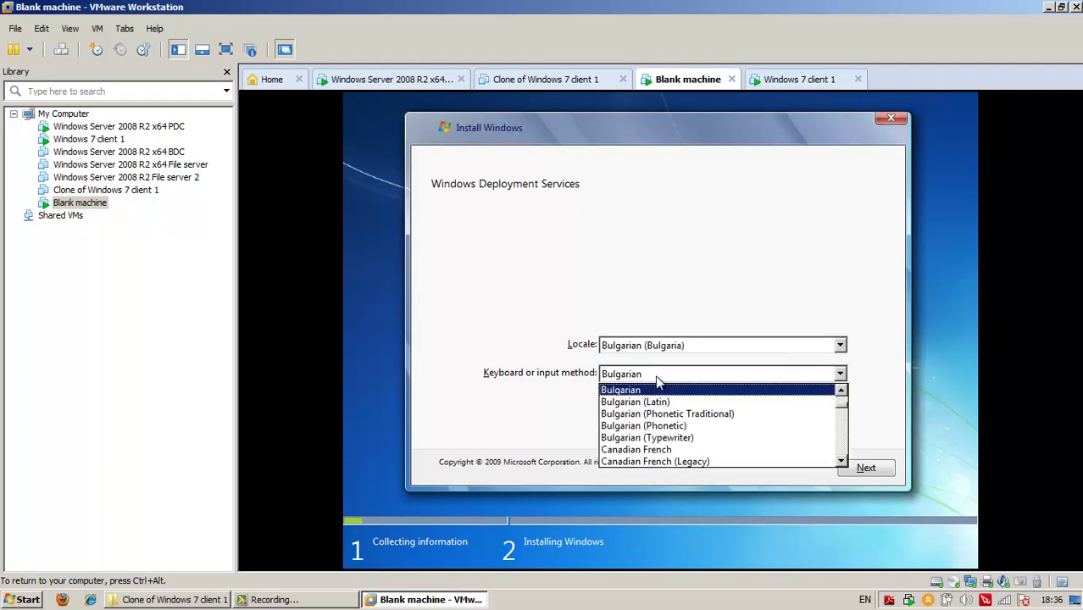
key(u)
key(s)
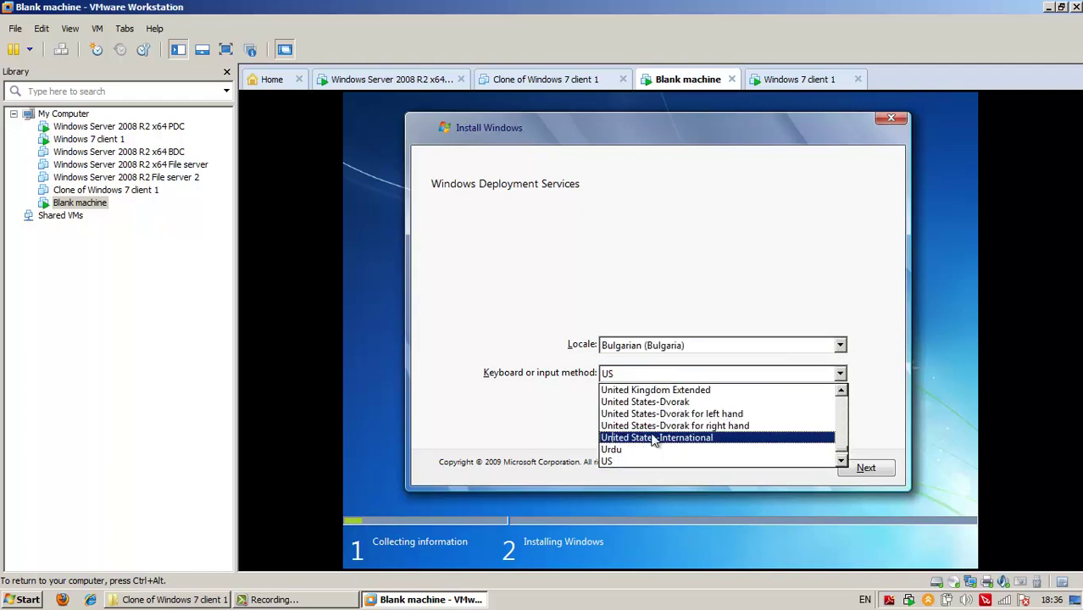
click(660, 461)
click(881, 474)
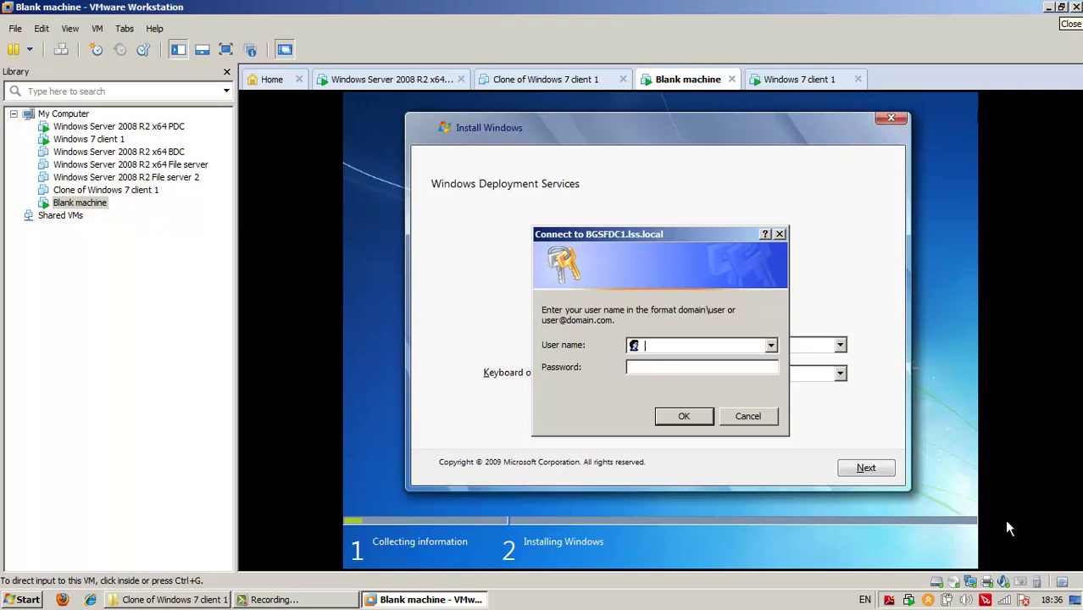
Sign in to BGSFDC1.lss.local with the domain administrator's user name and password
click(686, 345)
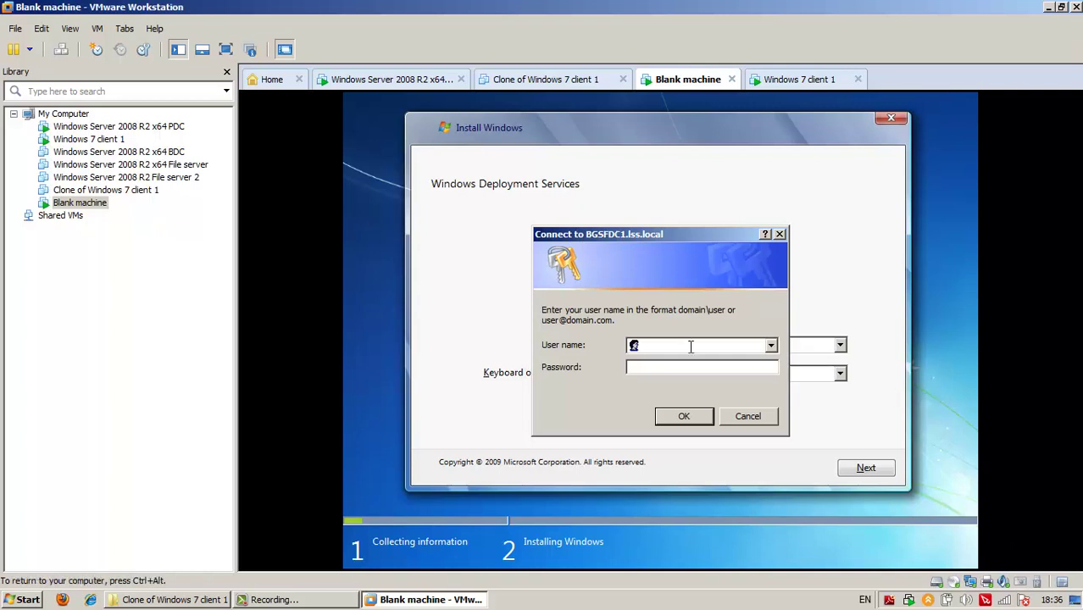
text(lss)
text(\administrat)
text(or)
key(Tab)
text(Pa$$w0rd)
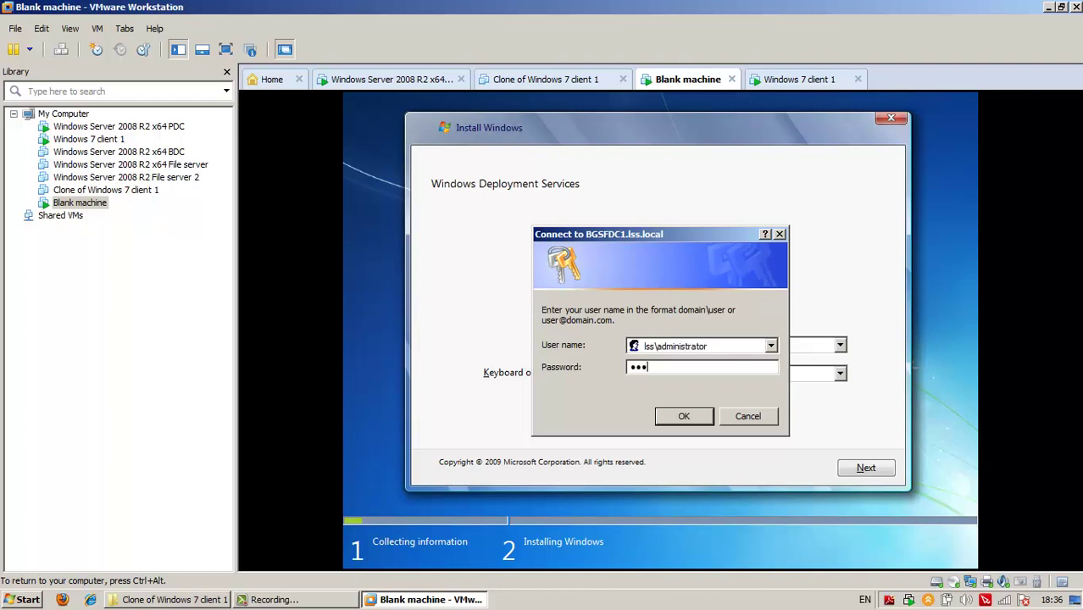
key(Return)
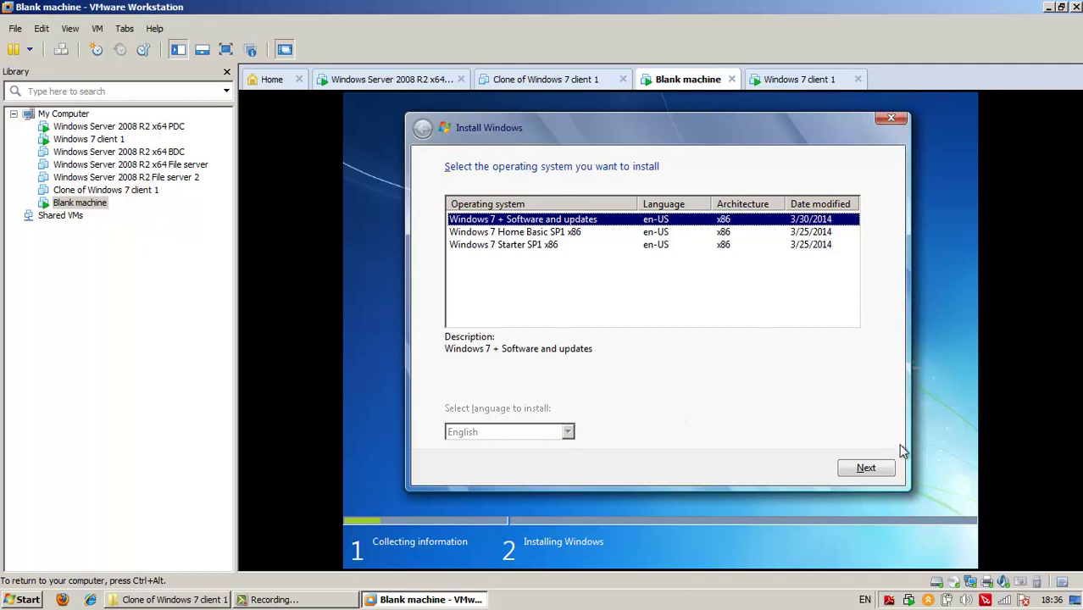
Install the Windows 7 + Software and updates image onto Disk 0's unallocated space
click(881, 471)
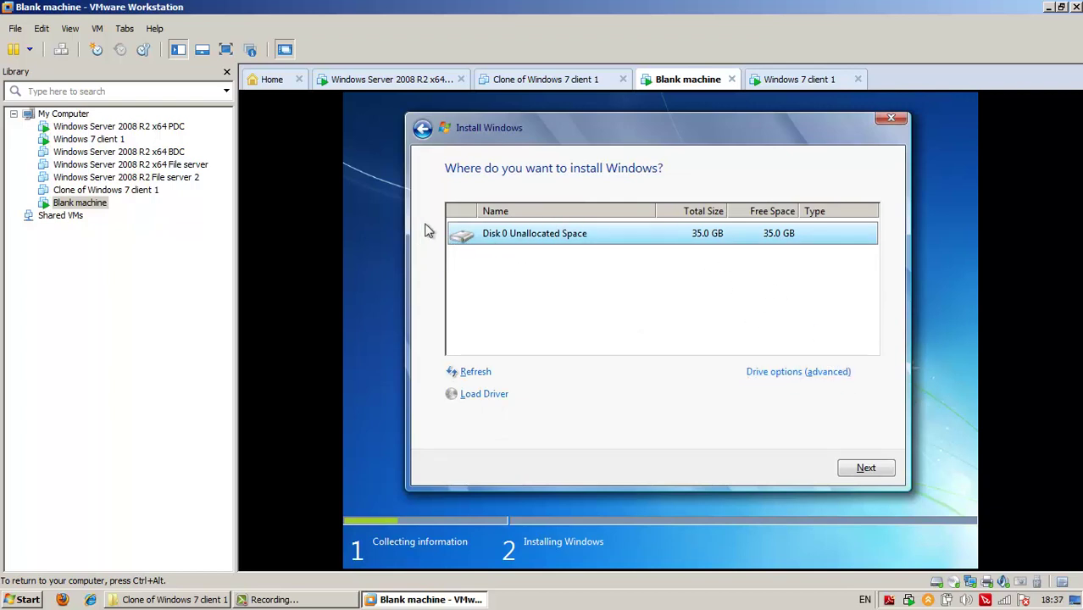
click(871, 476)
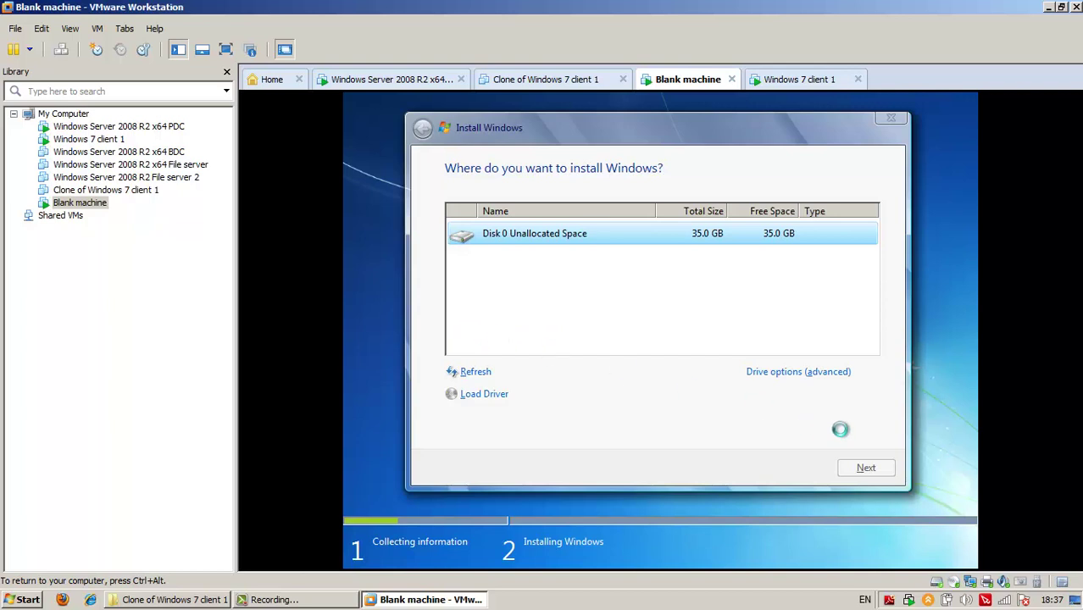
click(876, 474)
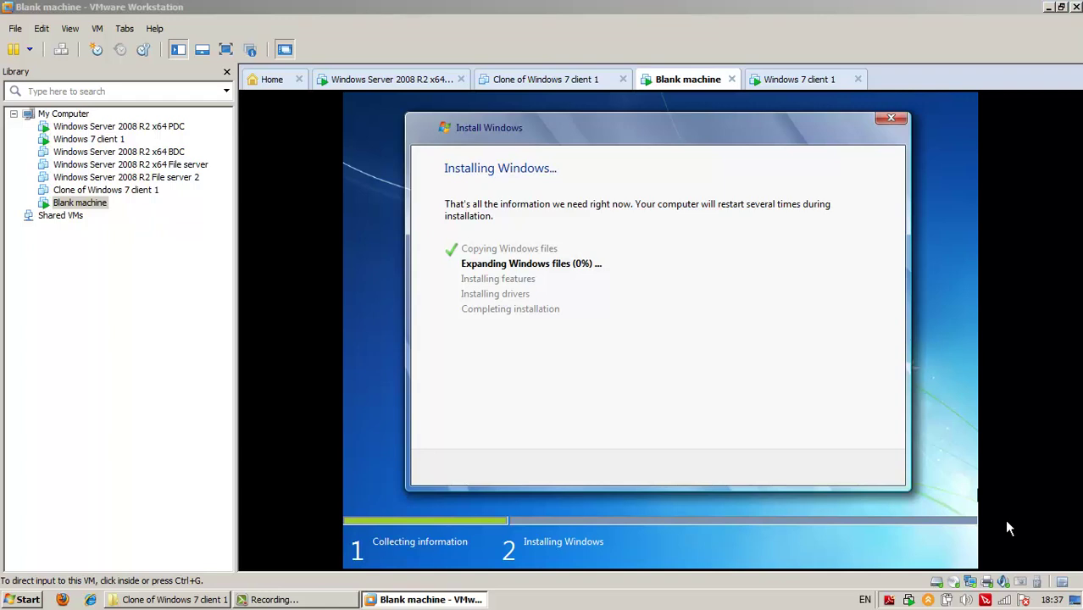
click(1006, 526)
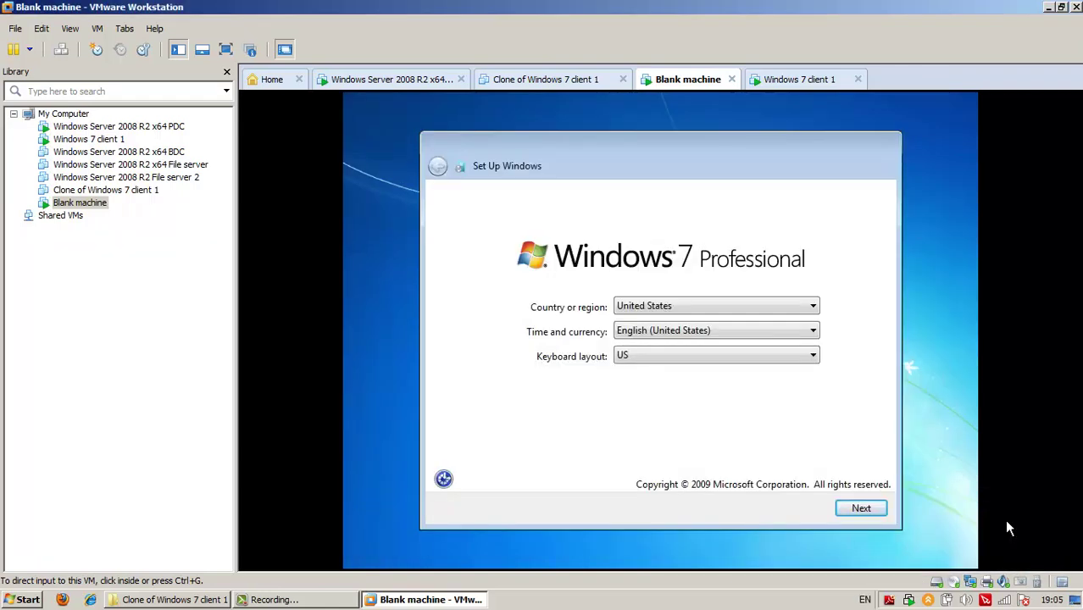
Set the country to Bulgaria and the time and currency format to Bulgarian (Bulgaria)
click(1006, 527)
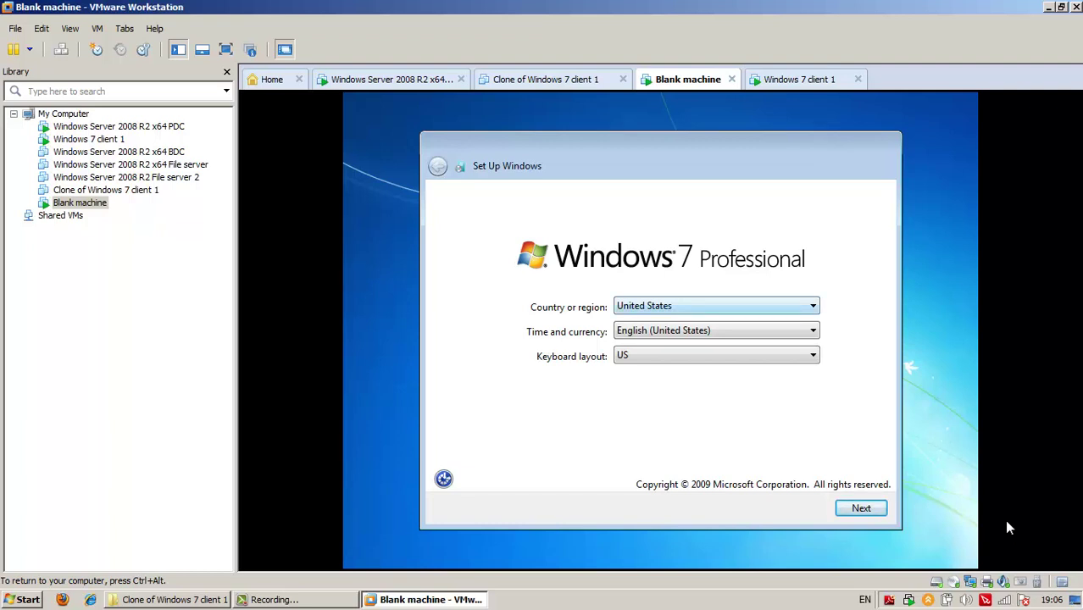
key(alt+Down)
text(bri)
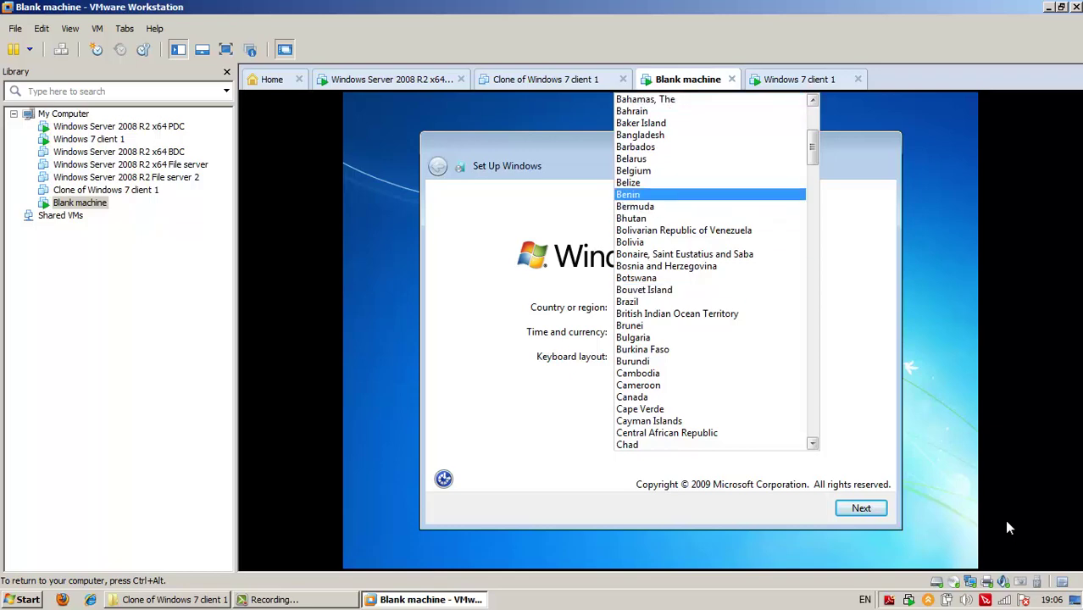
text(bul)
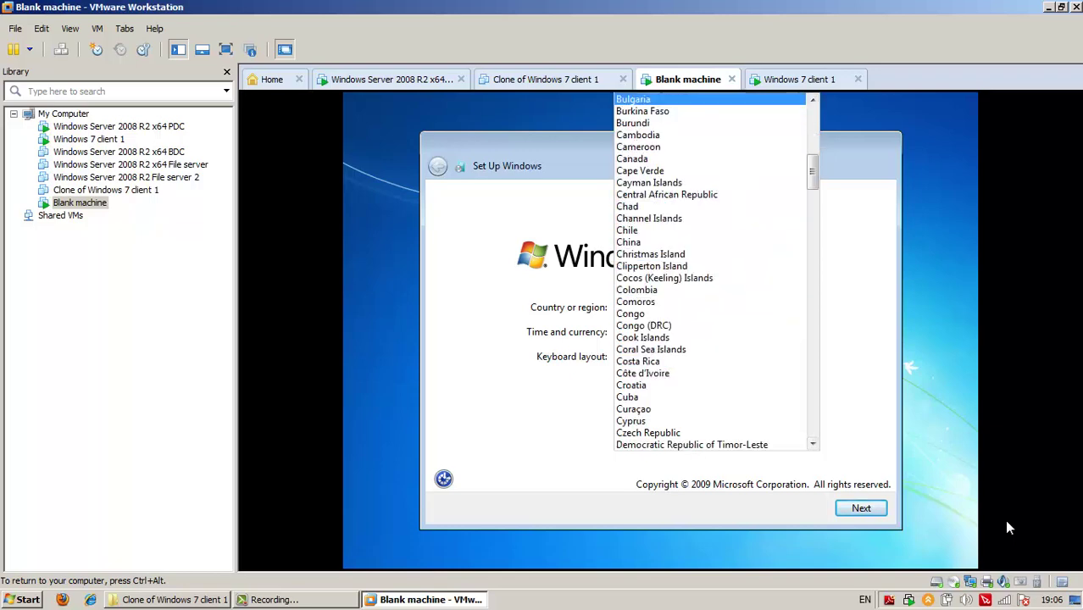
key(Tab)
key(alt+Down)
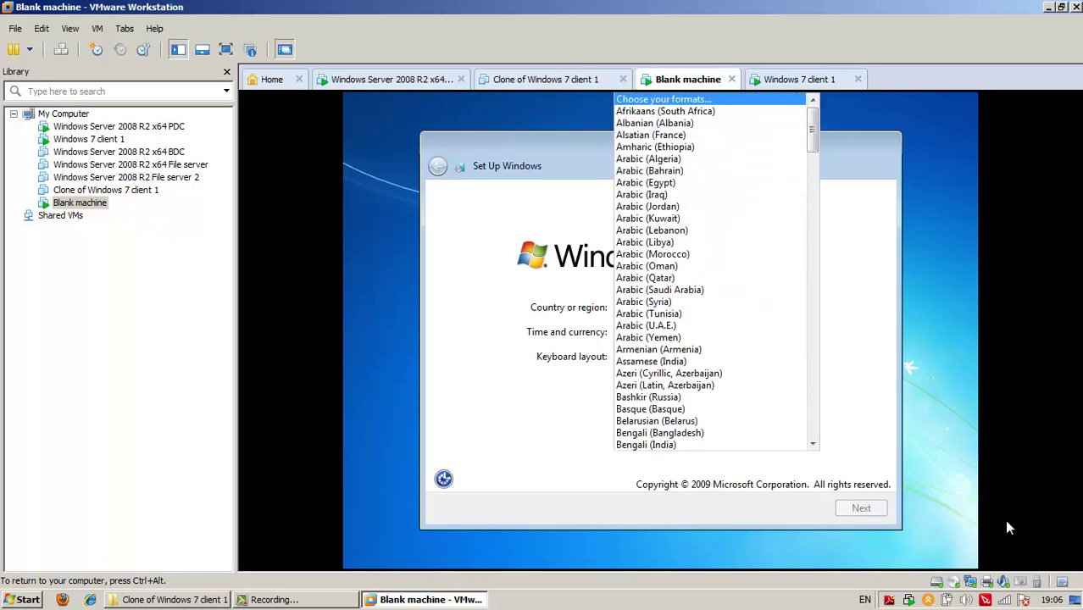
key(Escape)
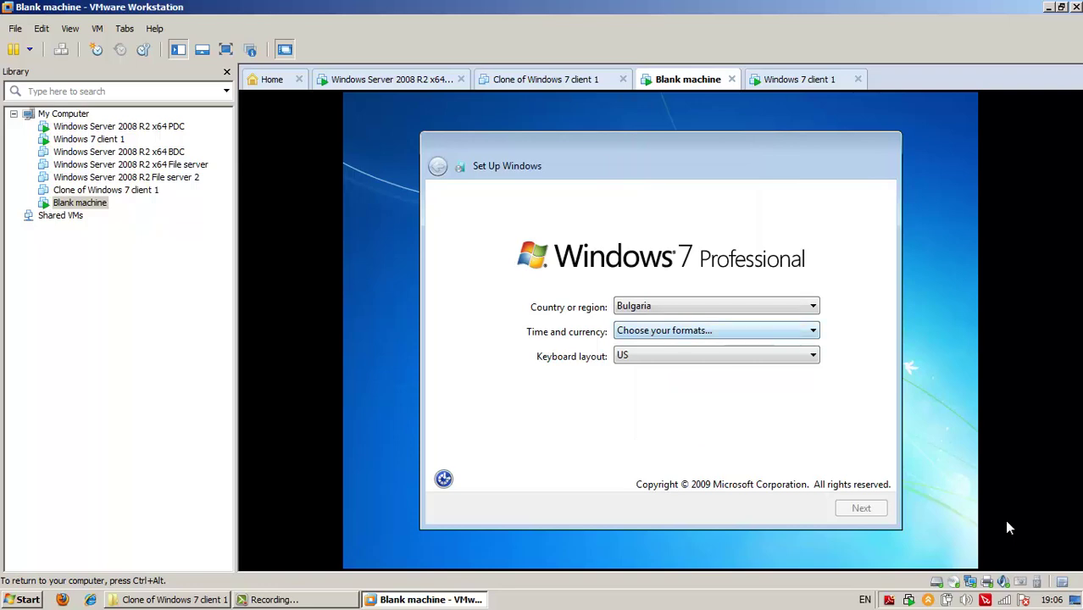
key(alt+Down)
text(b)
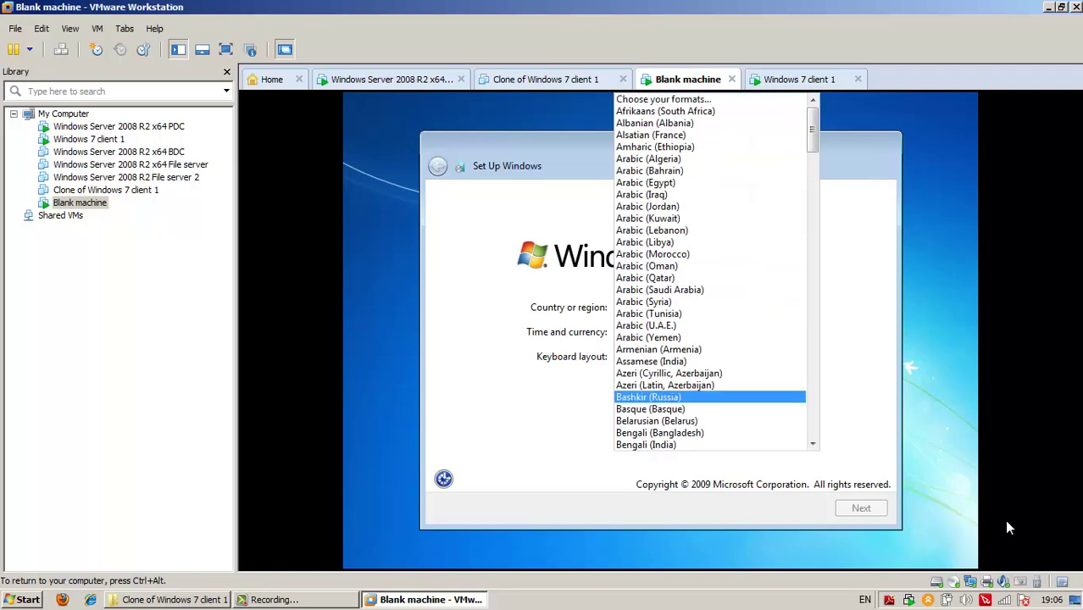
text(bu)
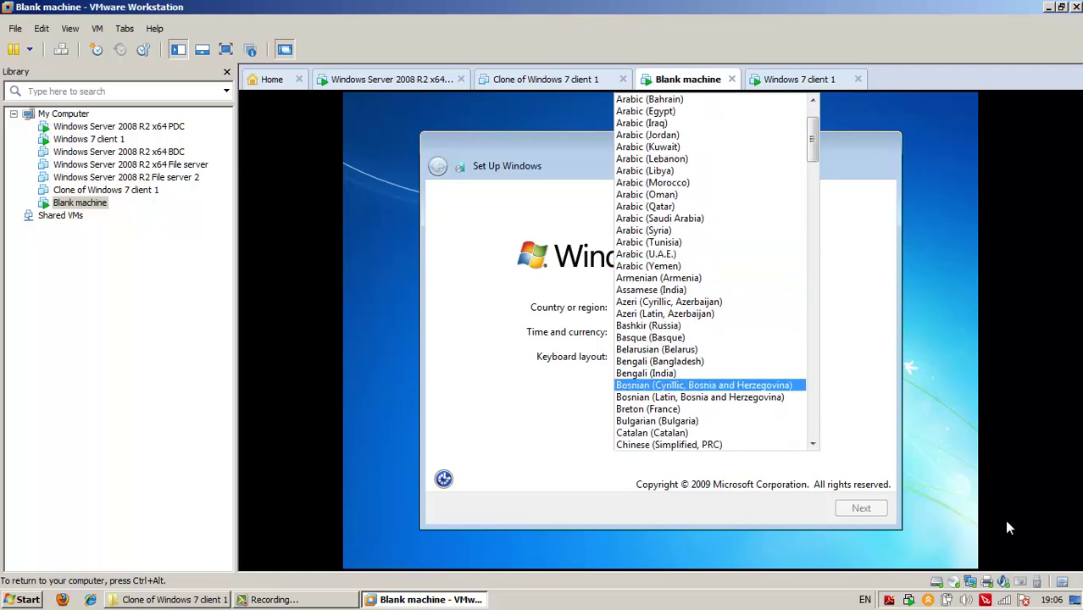
key(Return)
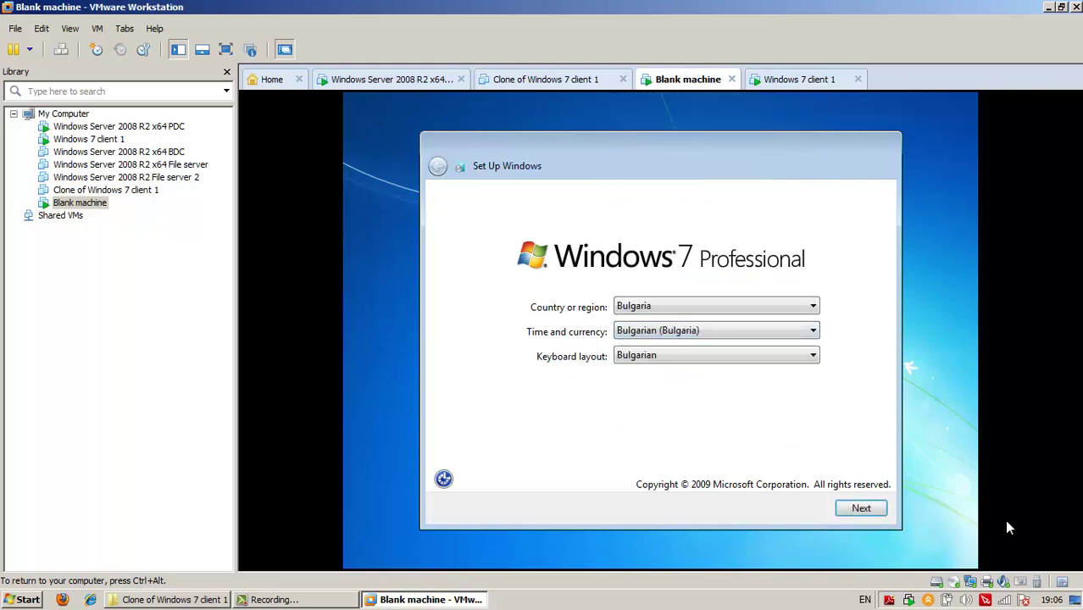
Choose the US keyboard layout and continue to the user name page
key(alt+Down)
key(u)
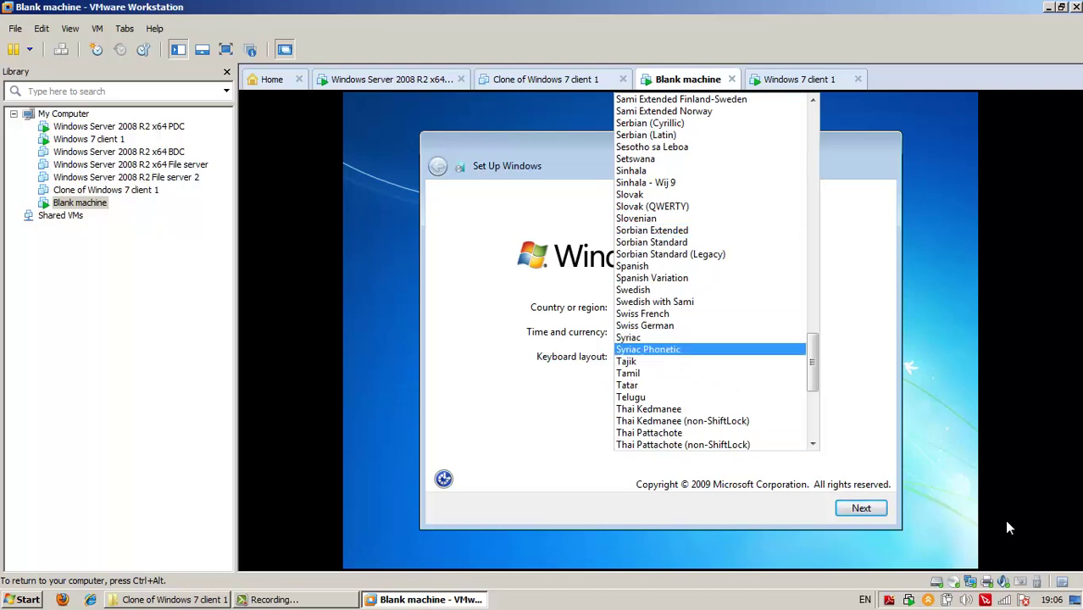
scroll(1006, 527, down, 4)
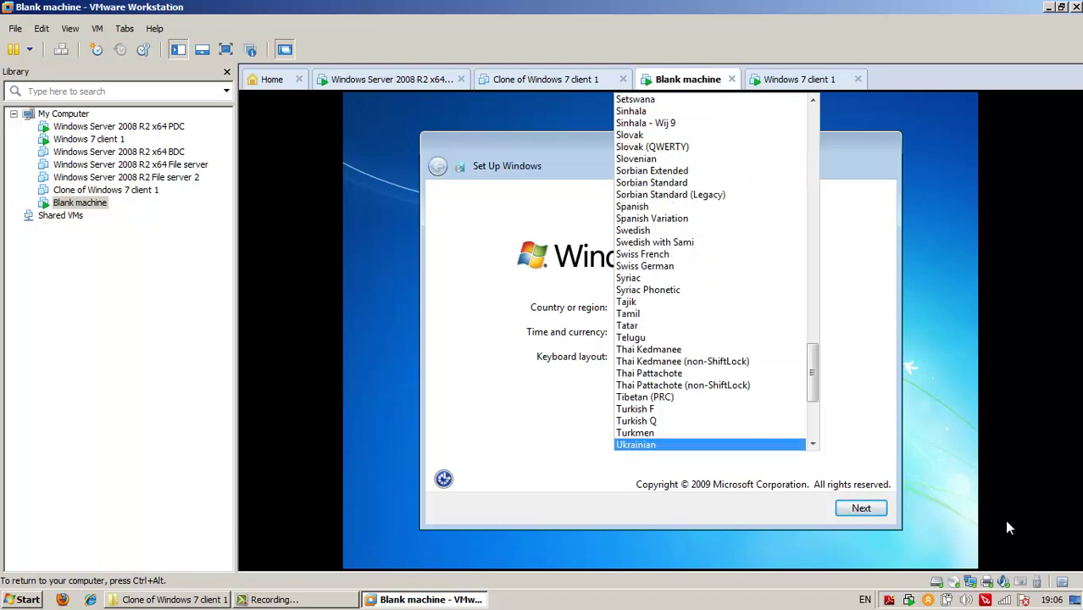
scroll(1006, 527, down, 3)
key(Down)
key(Down)
key(Return)
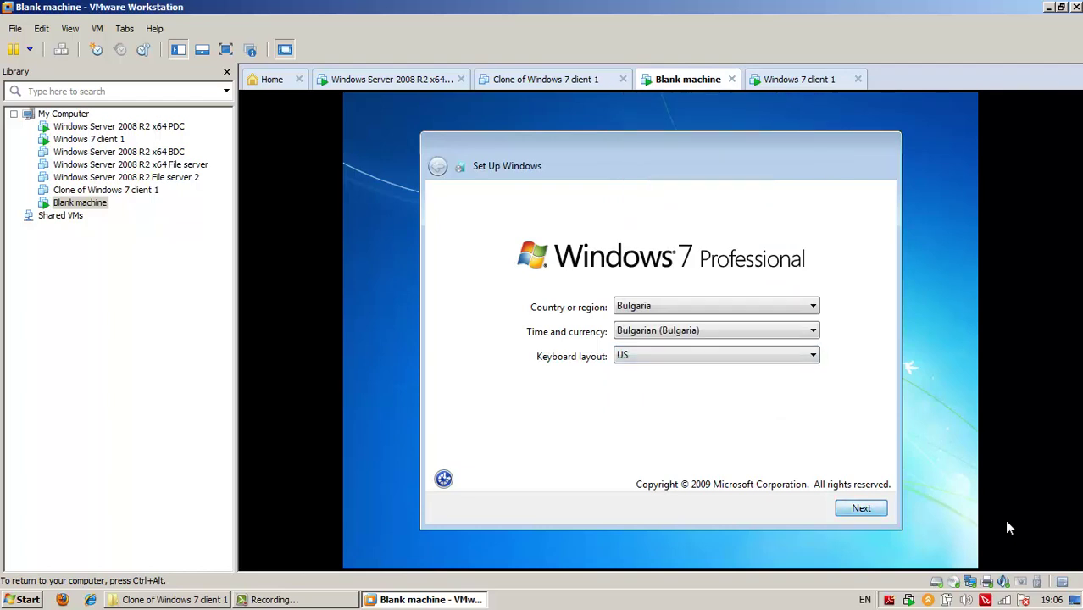
key(Return)
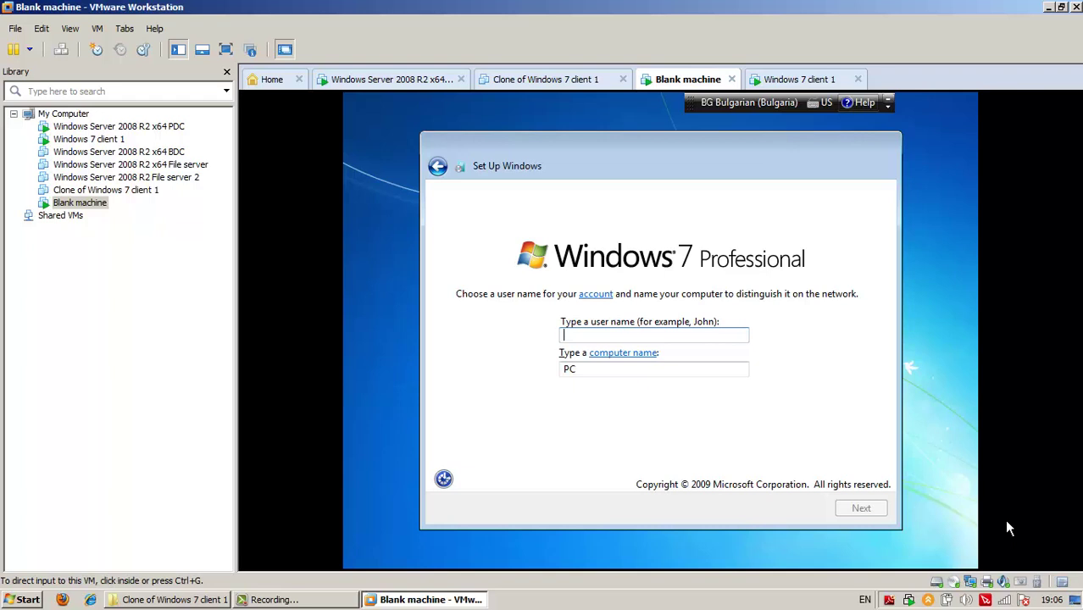
Enter 'user1' as the user name, keeping the auto-filled computer name, and continue
click(1008, 528)
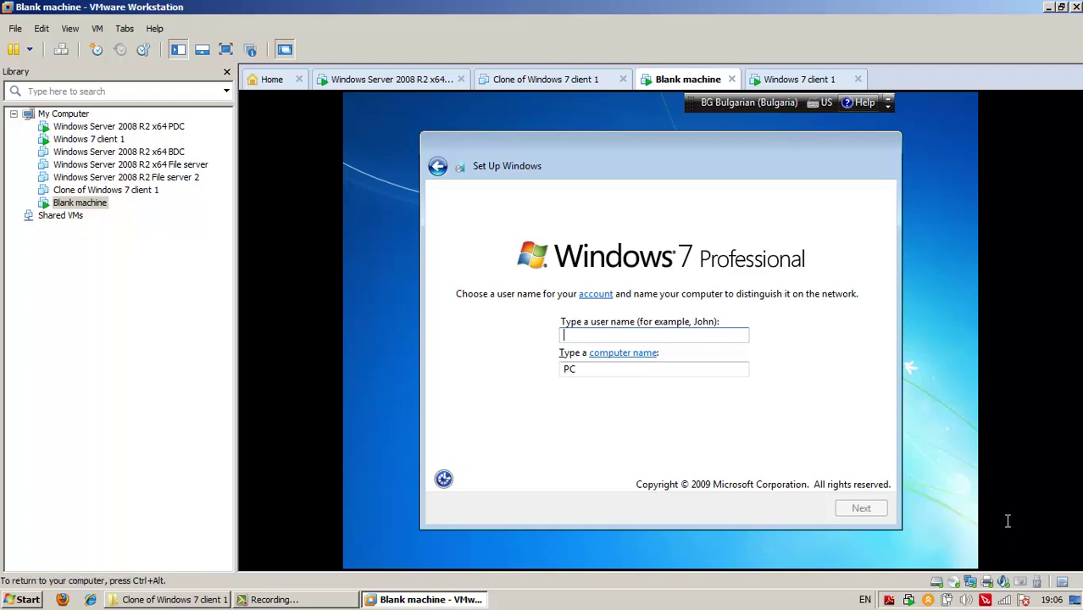
text(us)
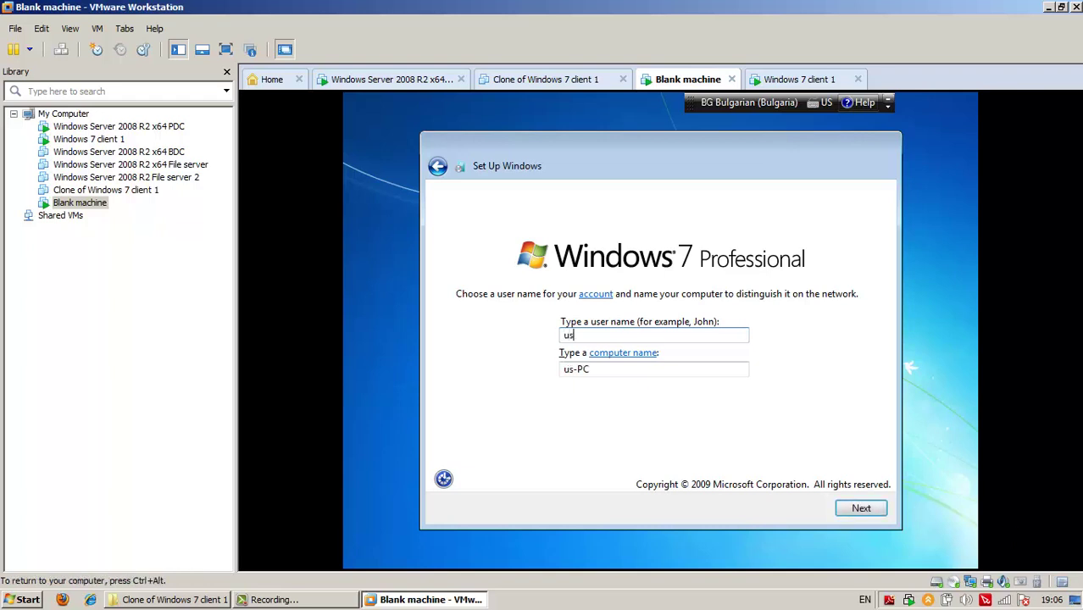
text(er1)
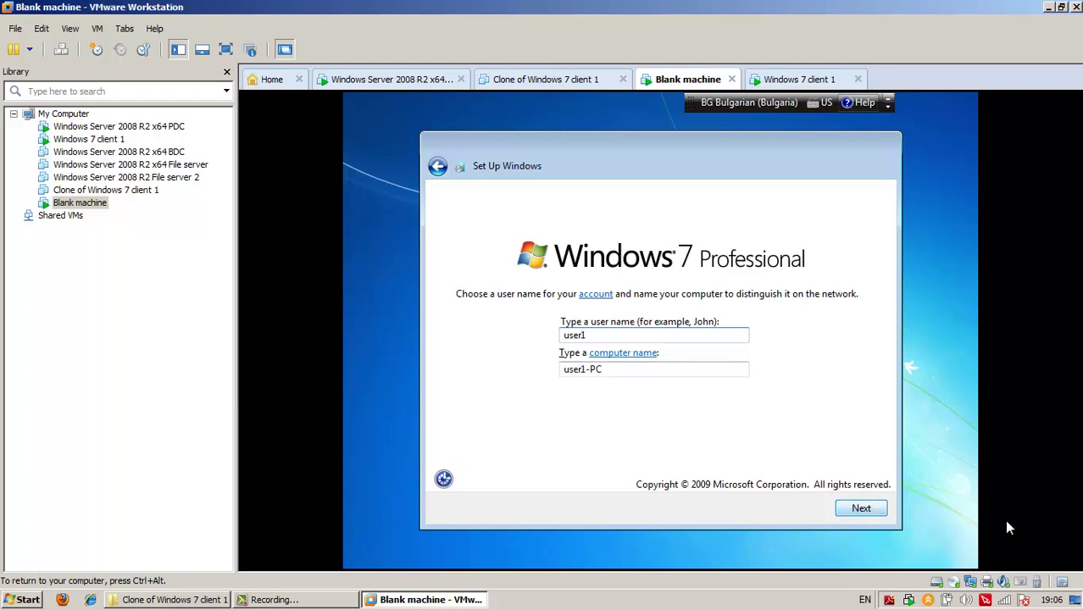
key(Return)
key(Return)
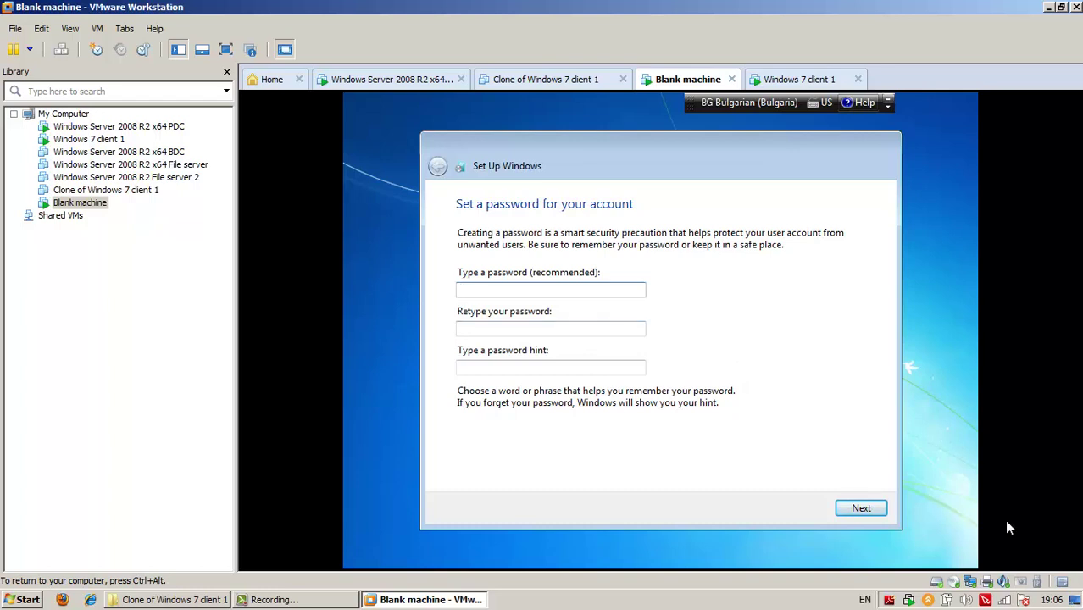
Enter the account password in both the password and retype-password boxes
key(Return)
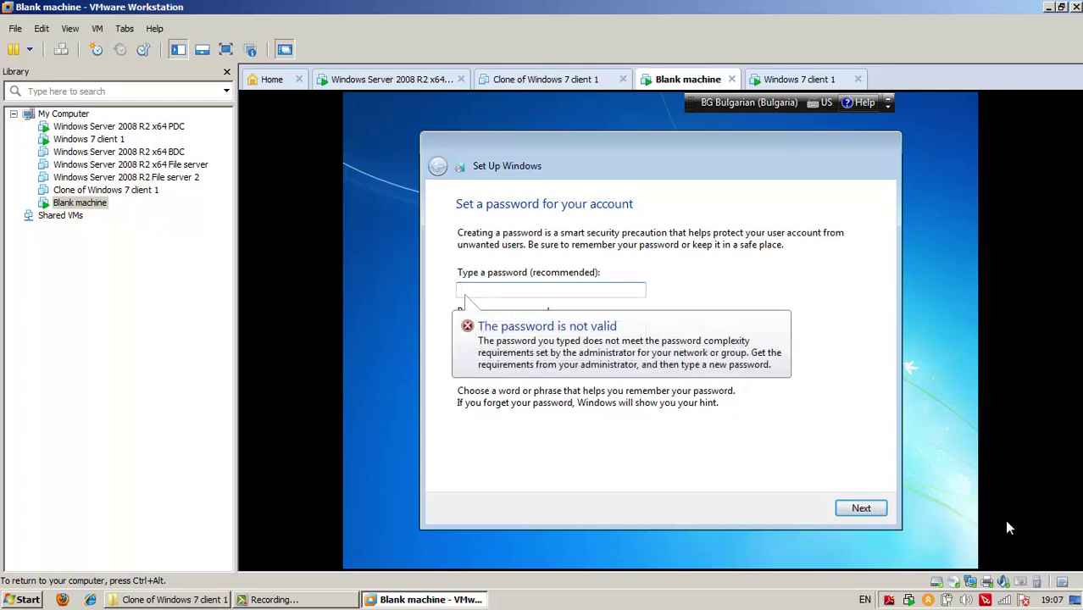
text(Pa$$w0rd)
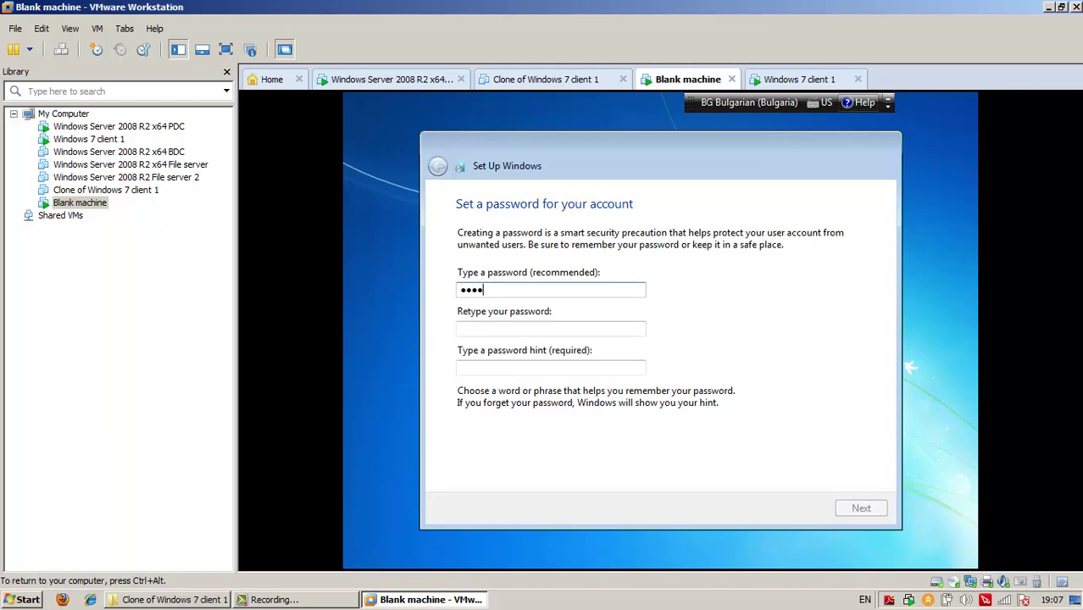
key(Tab)
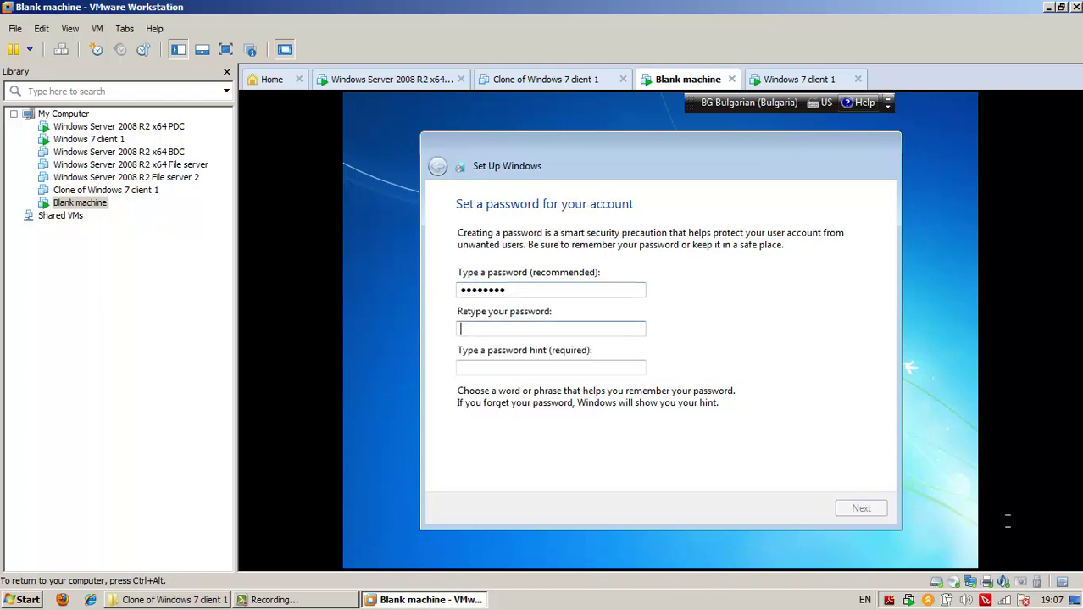
text(Pa$$w0rd)
key(shift+Tab)
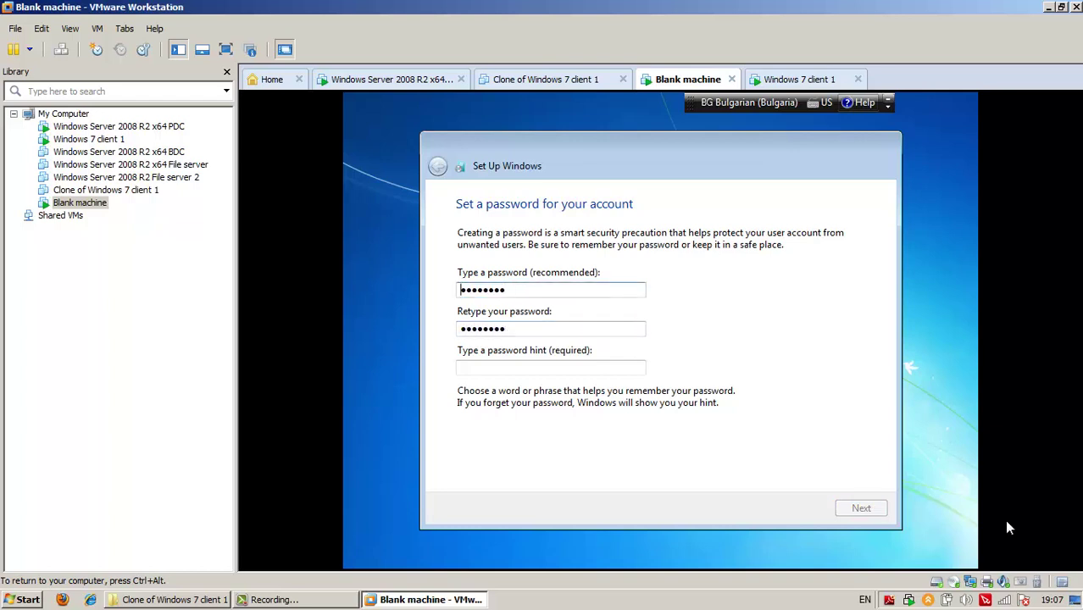
key(ctrl+a)
text(Pa$$w0rd)
key(Tab)
key(ctrl+a)
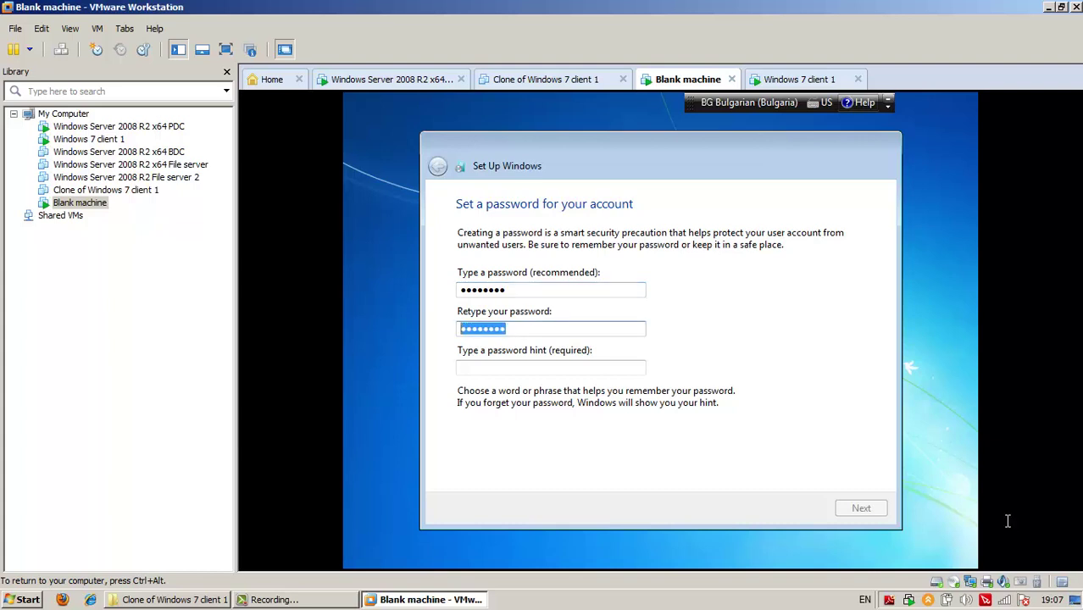
key(ctrl+c)
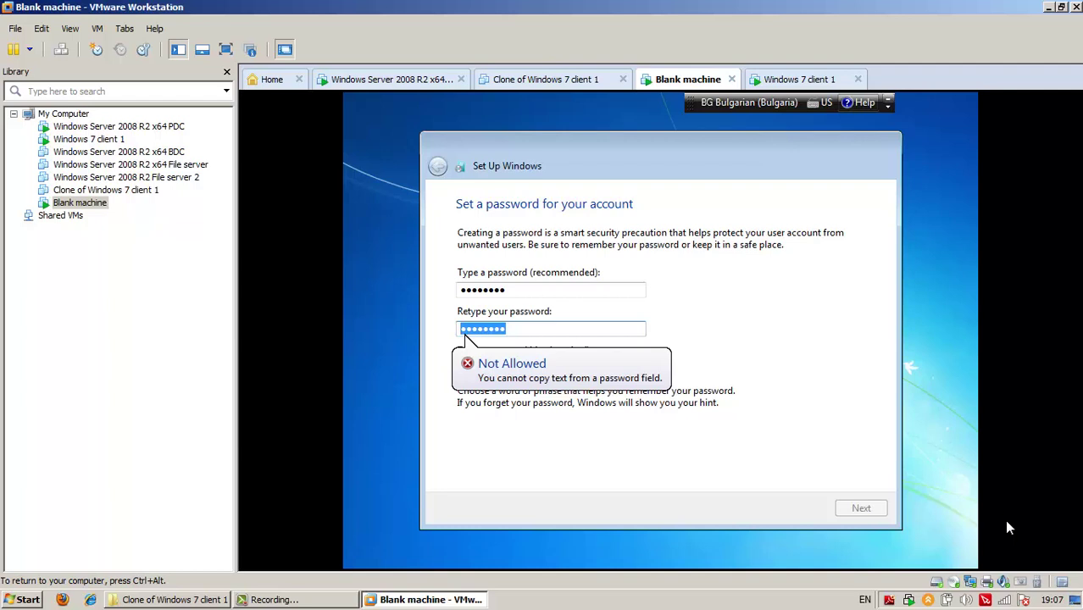
Type the password hint 'blaaaaaaaaaaa' and continue to the license terms
key(Tab)
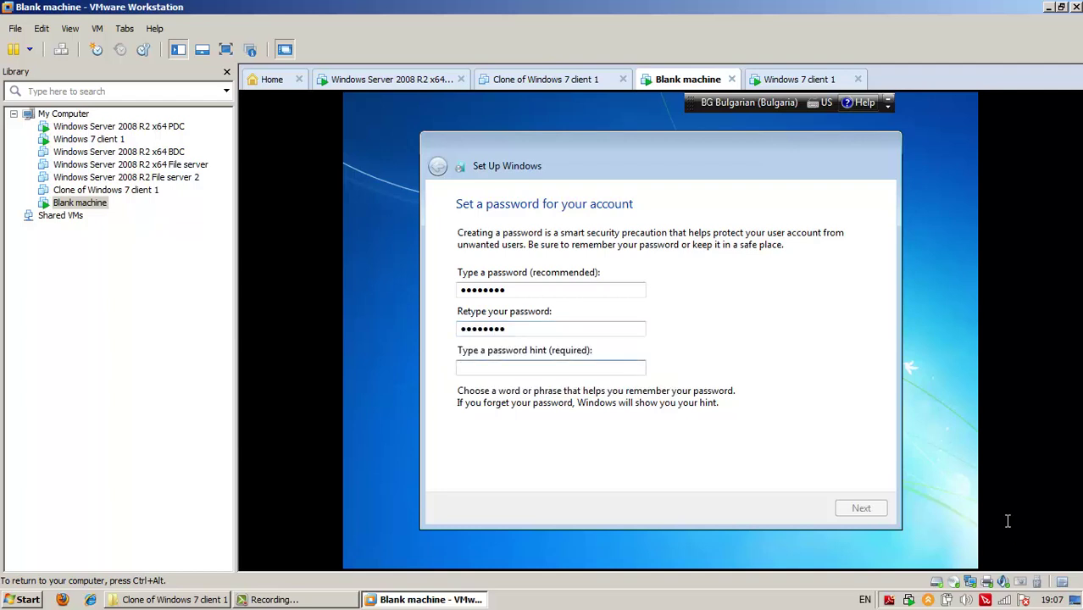
key(shift+F10)
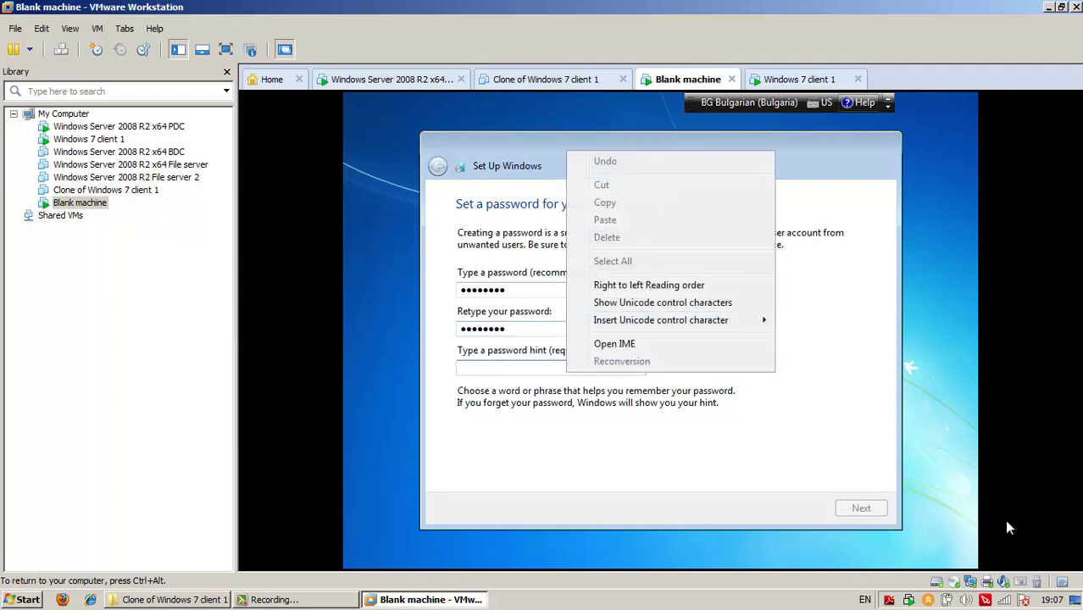
key(Escape)
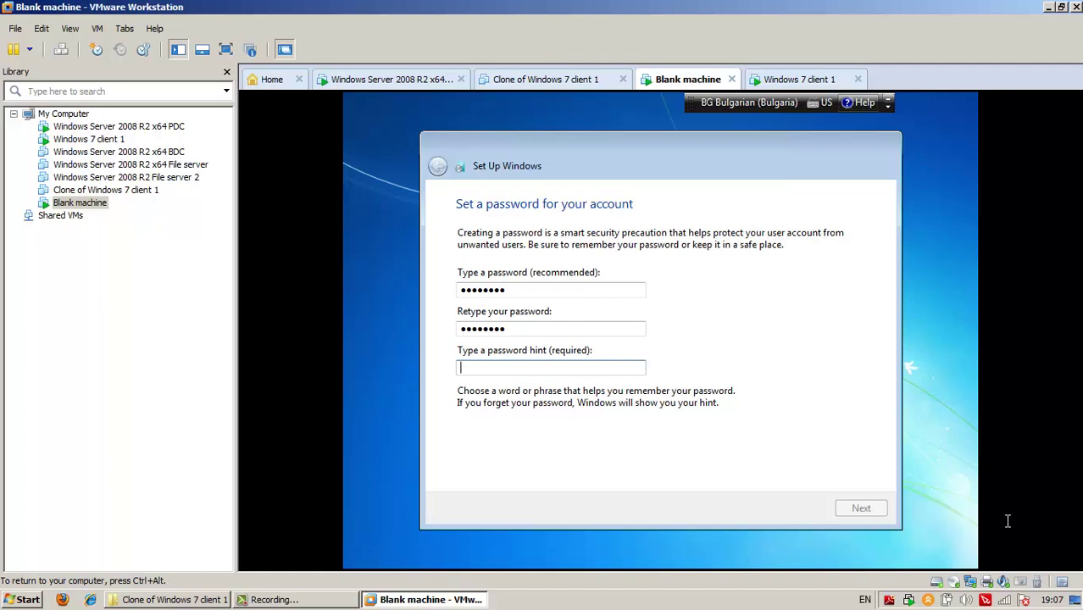
text(bl)
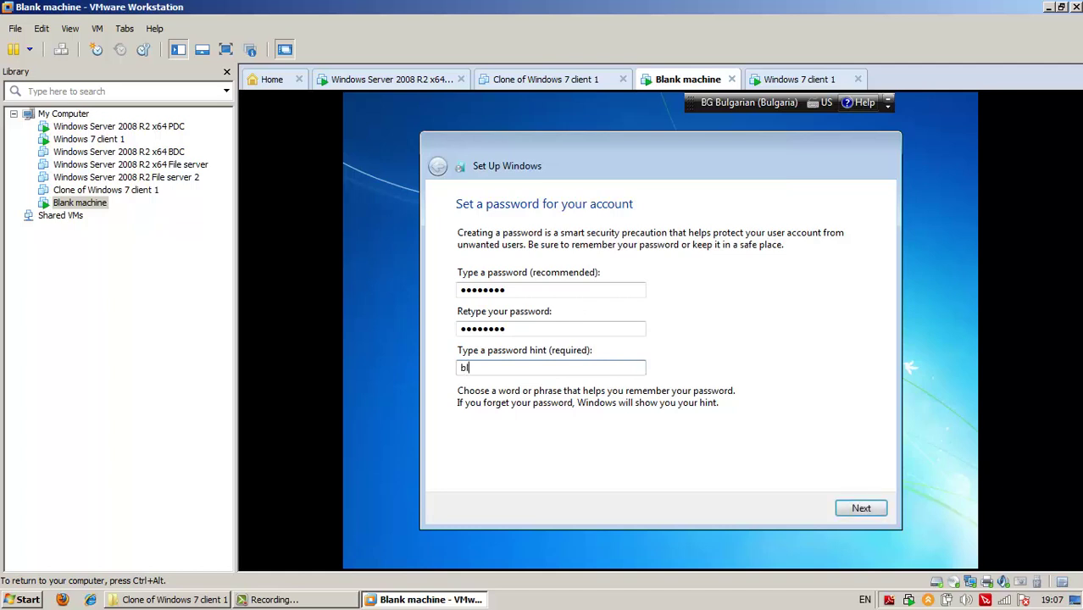
text(aaaaaaaaaaaaaaaa)
key(Return)
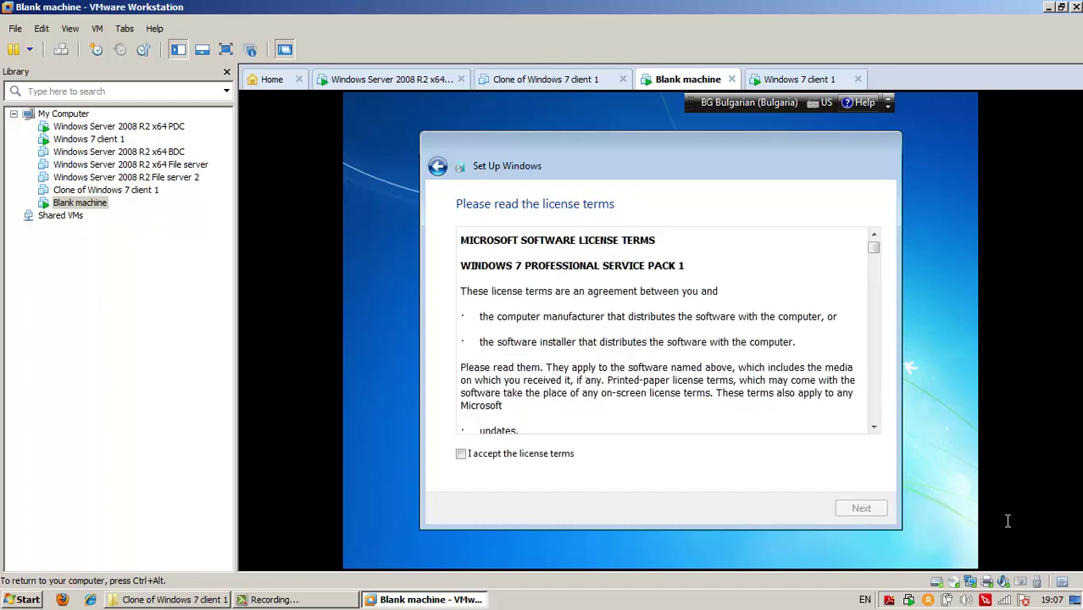
Accept the license terms and choose Ask me later for update settings
key(space)
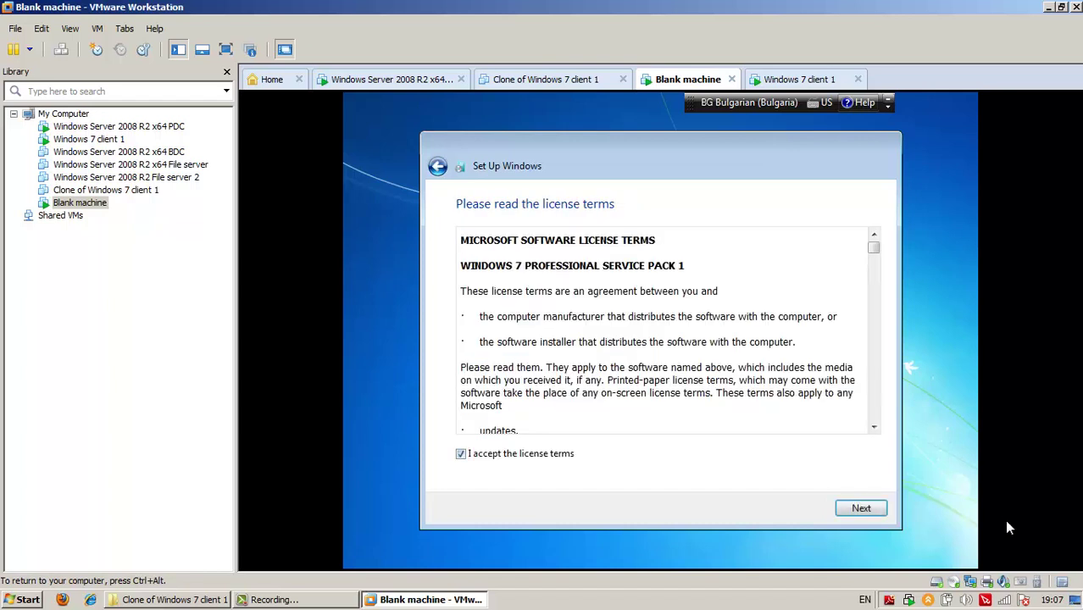
key(Return)
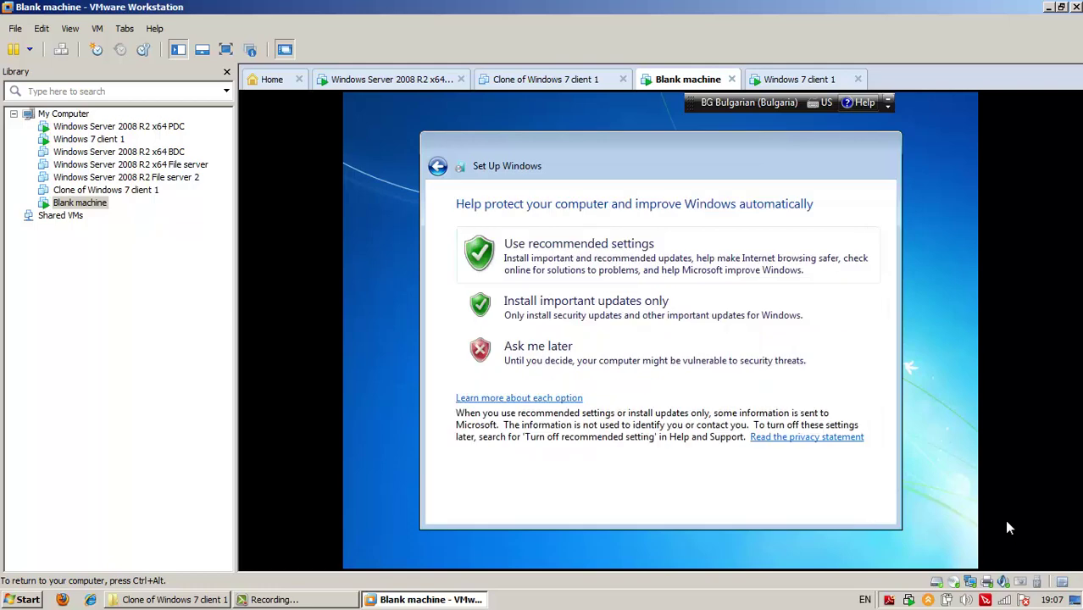
key(Down)
key(Down)
key(Return)
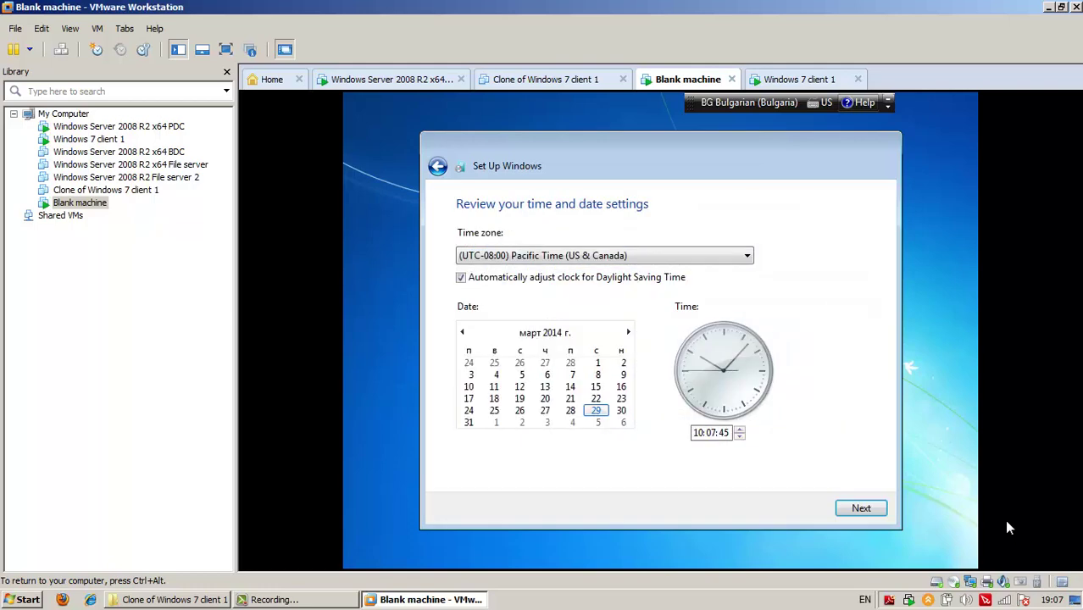
Set the time zone to (UTC+02:00) Helsinki, Kyiv, Riga, Sofia and continue to network location
key(alt+Down)
key(Down)
key(Down)
key(Down)
key(Down)
key(Down)
key(Down)
key(Down)
key(Down)
key(Down)
key(Down)
key(Down)
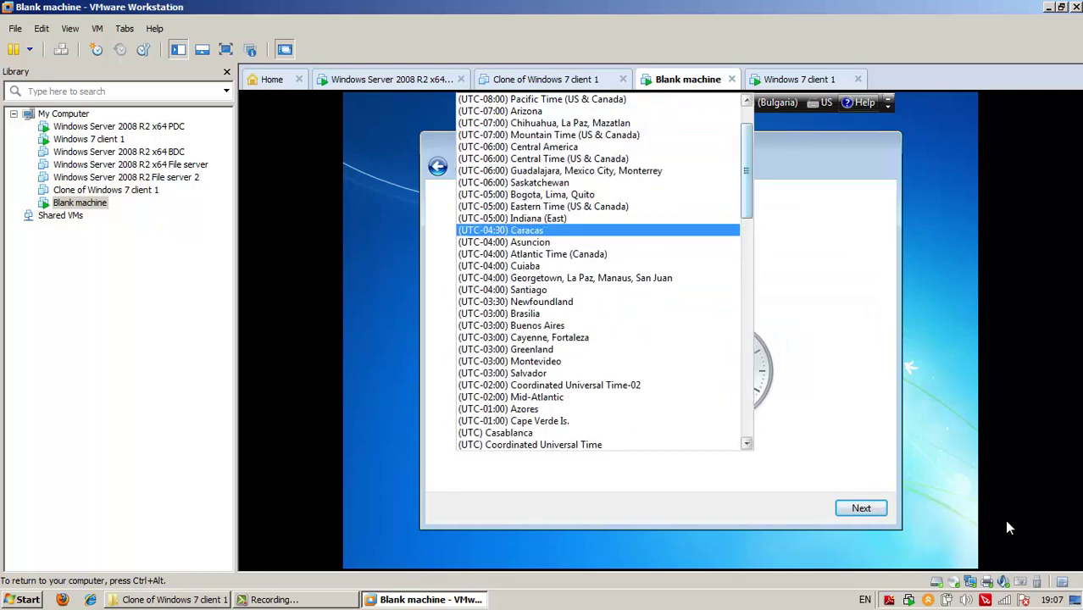
scroll(1008, 526, up, 1)
scroll(1008, 527, down, 5)
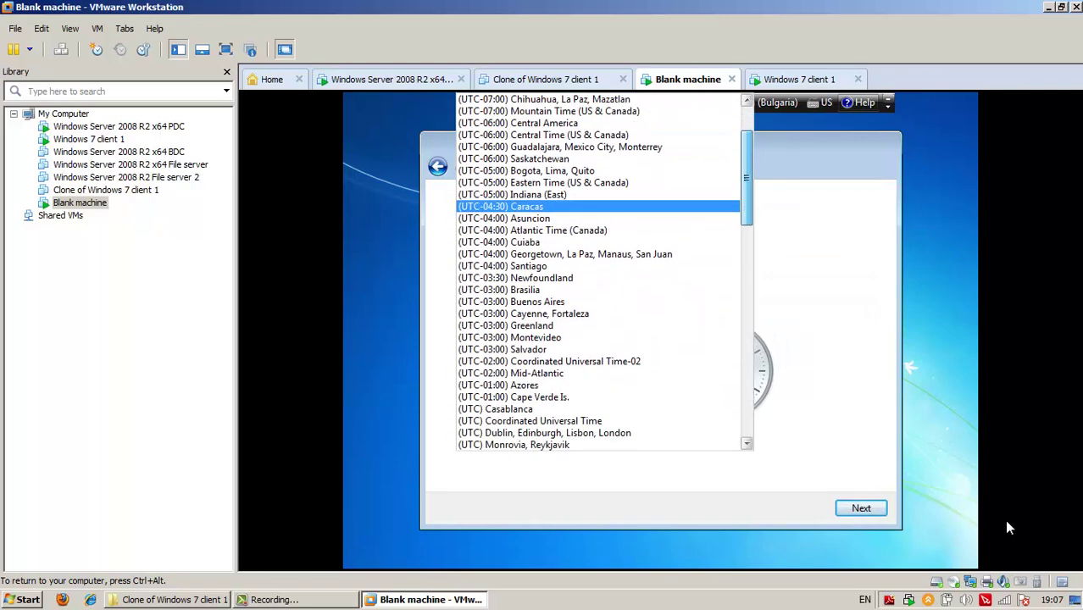
scroll(1008, 527, down, 2)
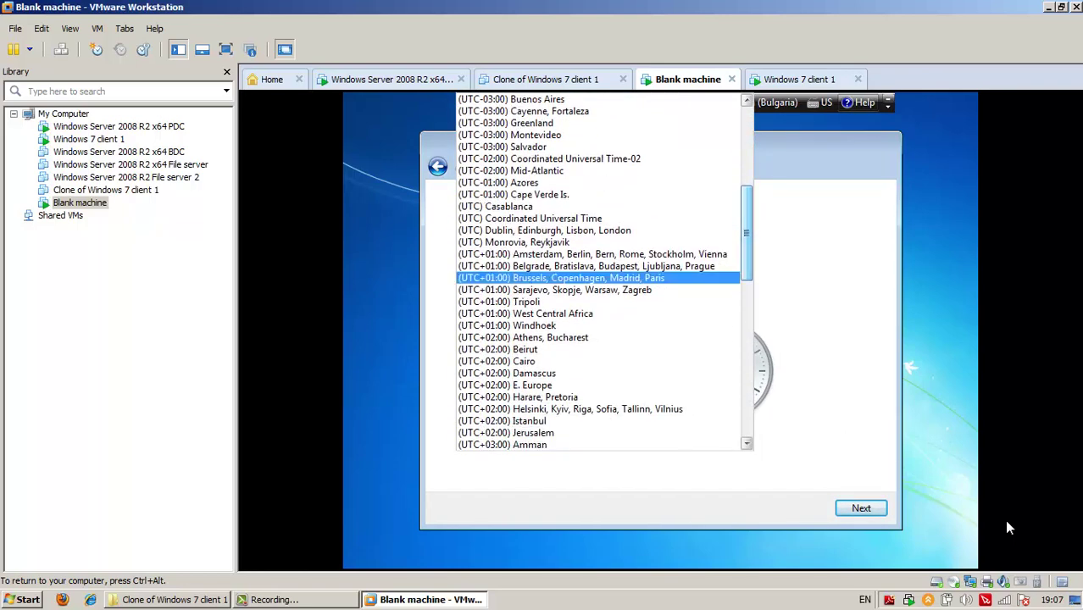
key(Return)
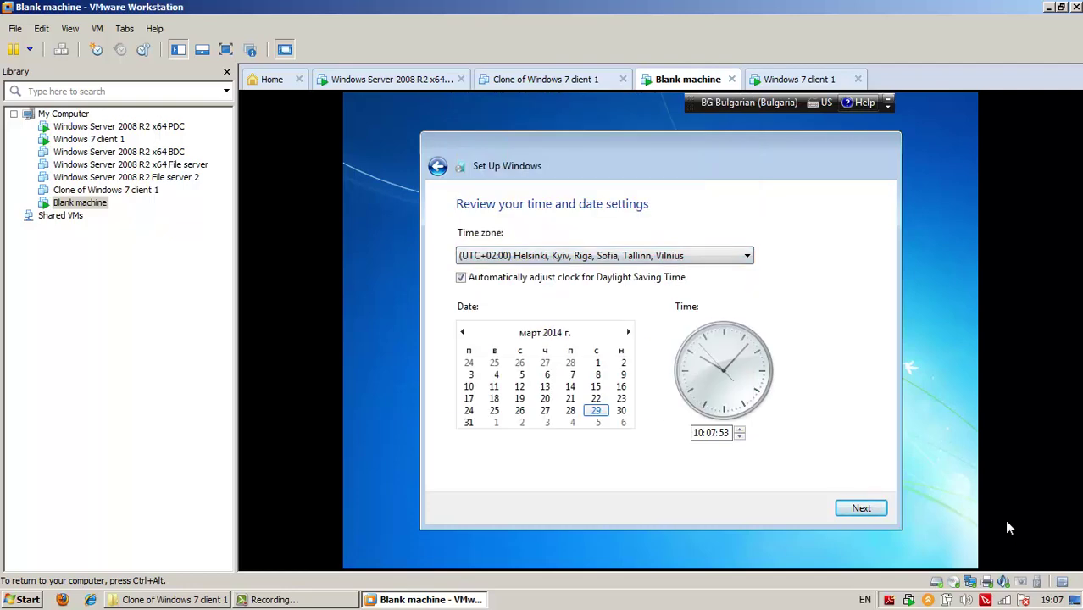
key(Return)
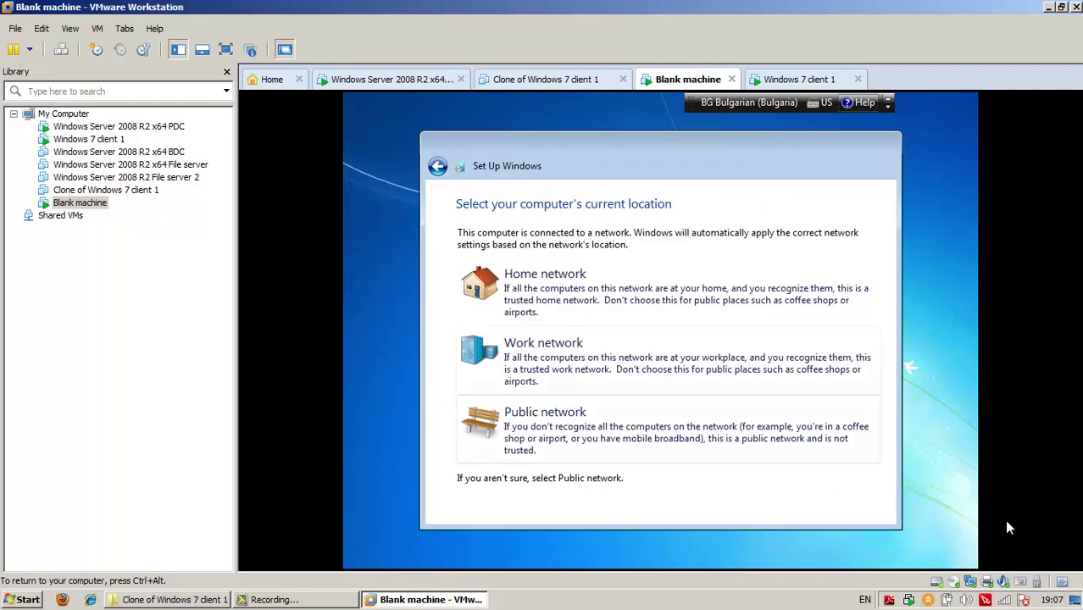
key(Return)
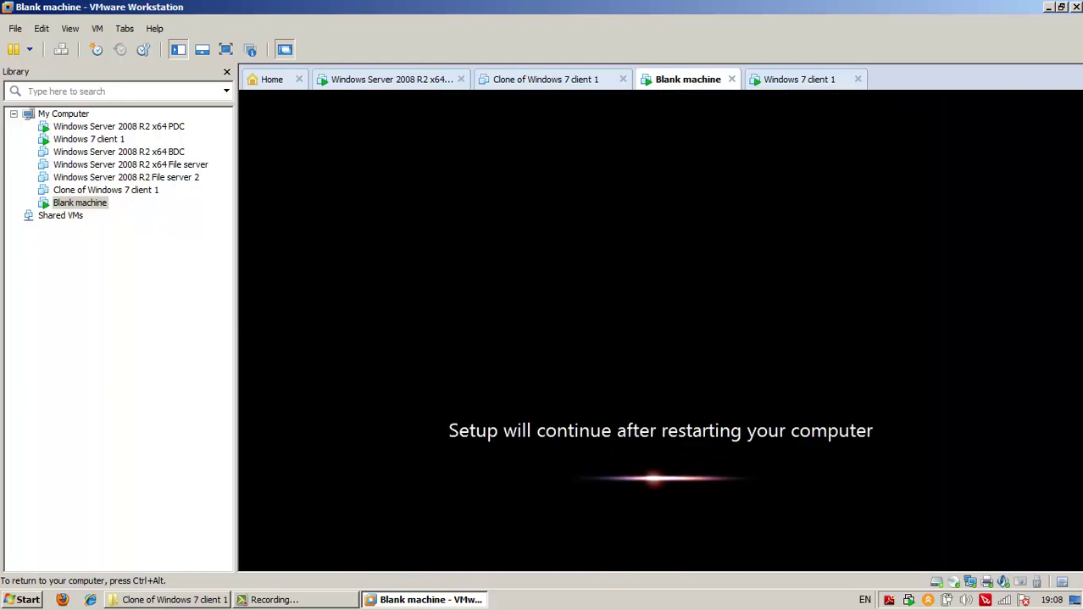
Capture keyboard input into the Blank VM with Ctrl+G
key(ctrl+alt)
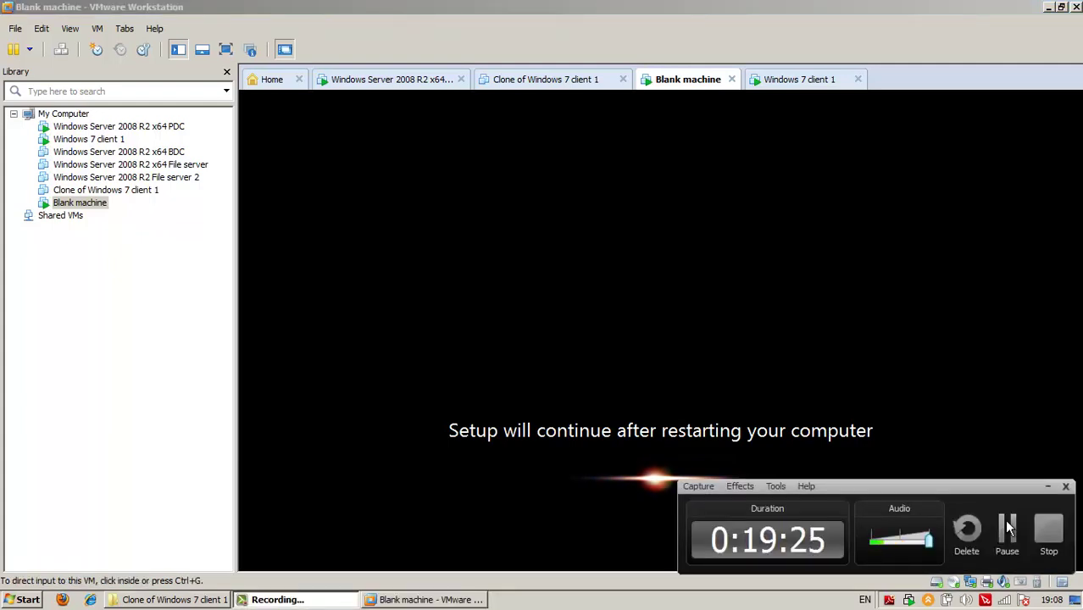
click(1007, 527)
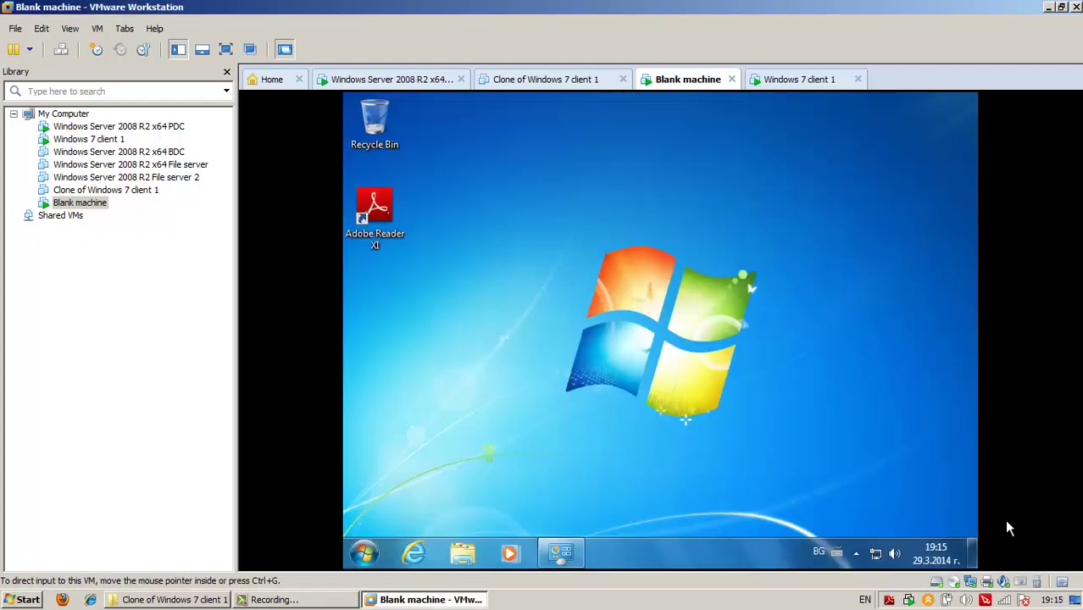
key(ctrl+g)
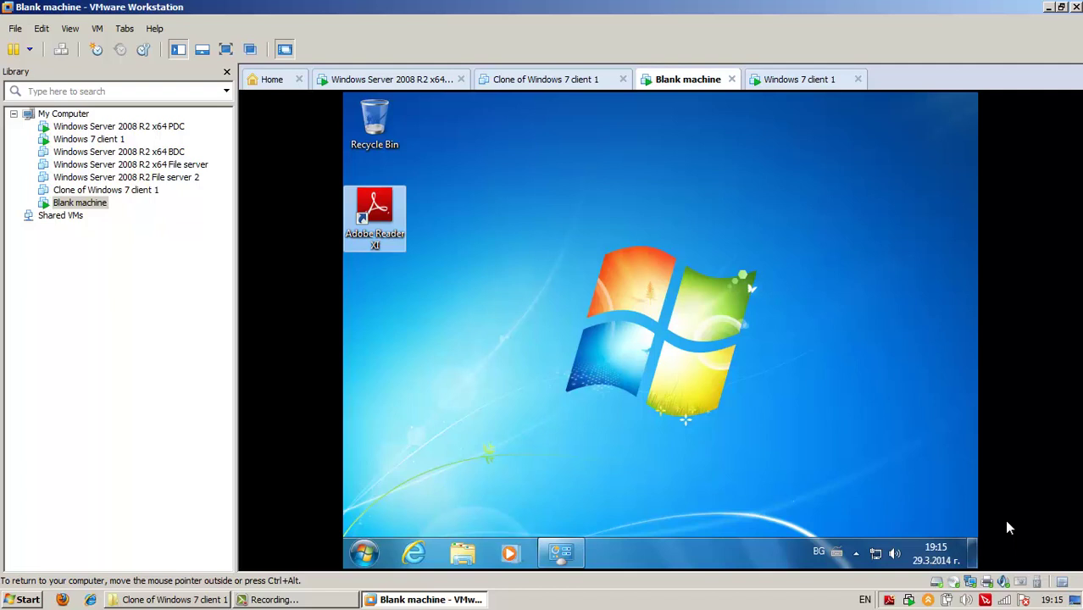
Browse All Programs to the Notepad++ folder, then bring back the Installed Updates window
key(super)
key(Up)
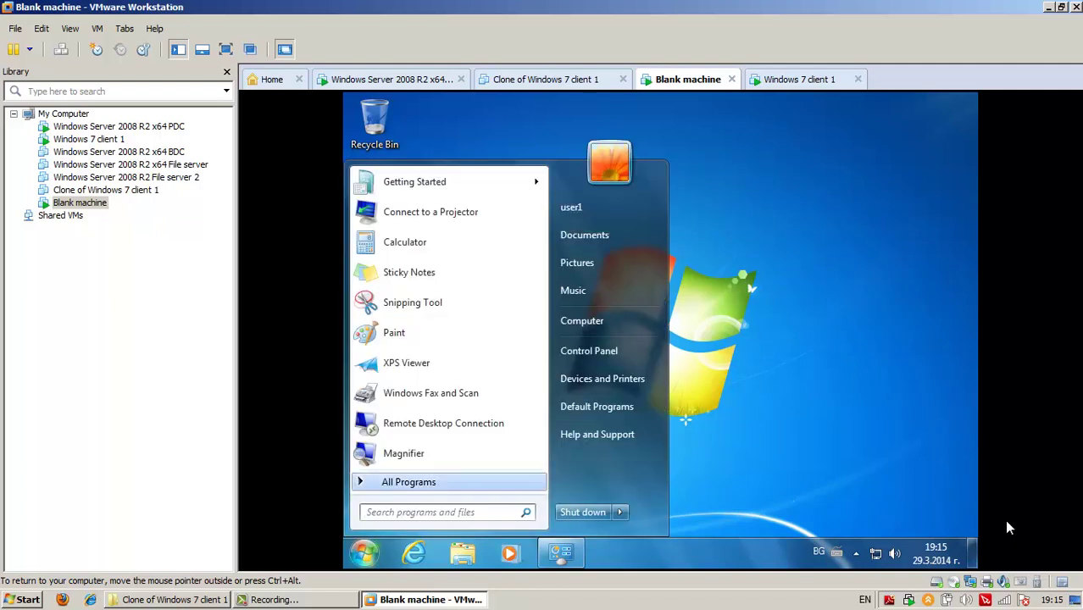
key(Return)
key(Up)
key(Up)
key(Return)
key(Down)
key(Return)
key(Escape)
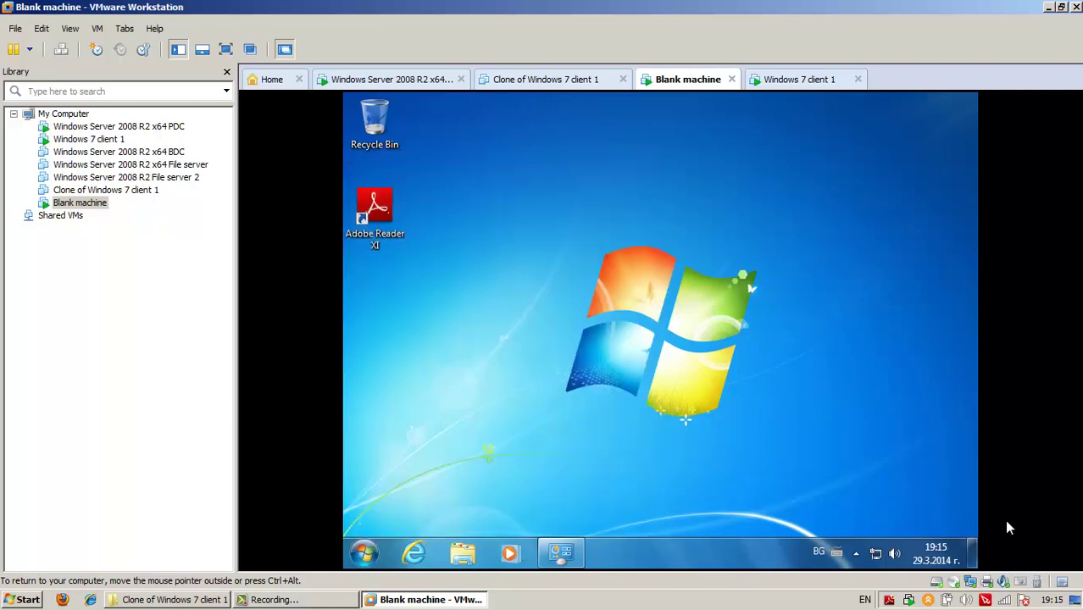
key(alt+Tab)
Scroll through the Installed Updates list, then close the window
key(Up)
key(Up)
key(Up)
key(Up)
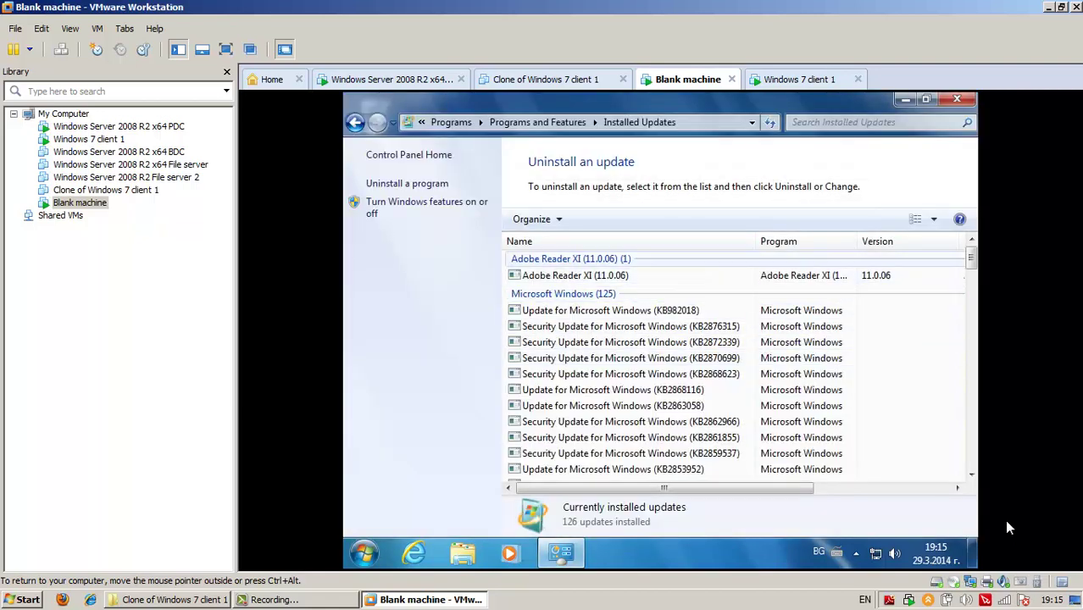
key(Page_Down)
key(Home)
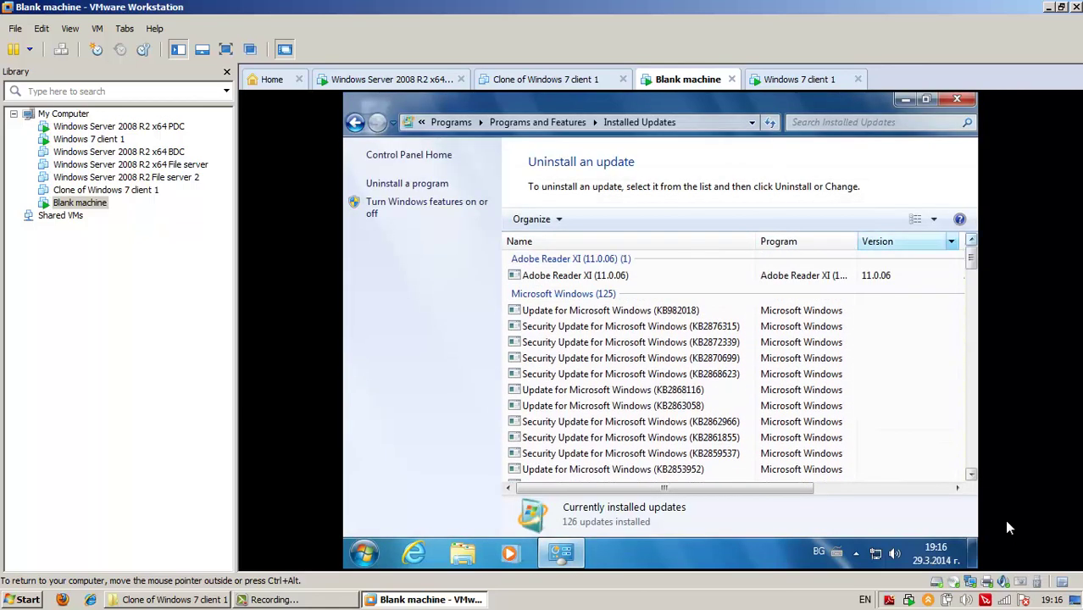
key(alt+F4)
Return to the Windows 7 desktop in the VM and select the Adobe Reader XI shortcut
key(ctrl+alt)
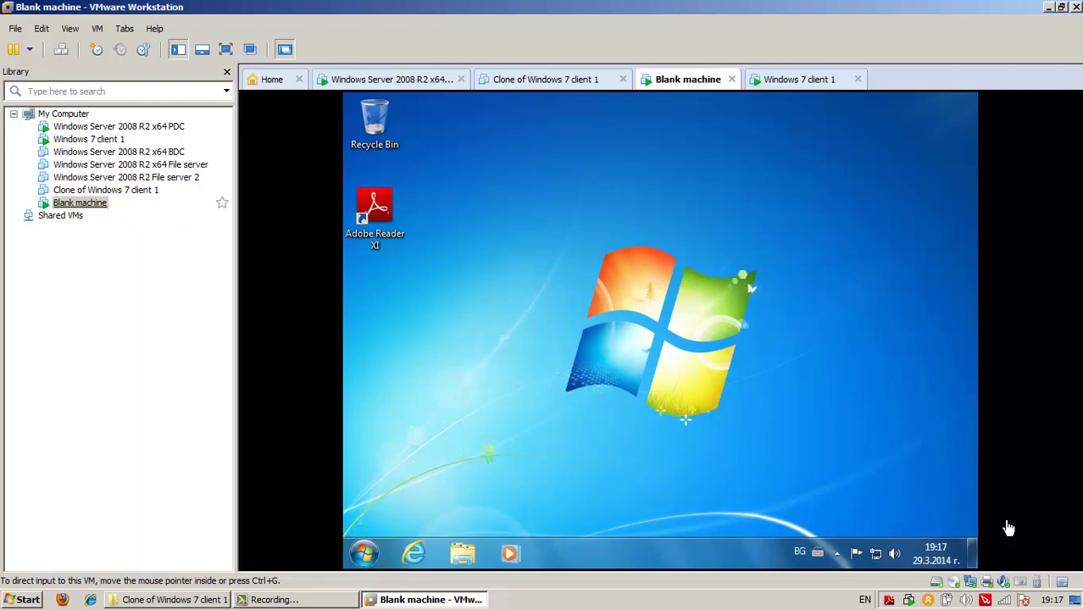
click(1008, 528)
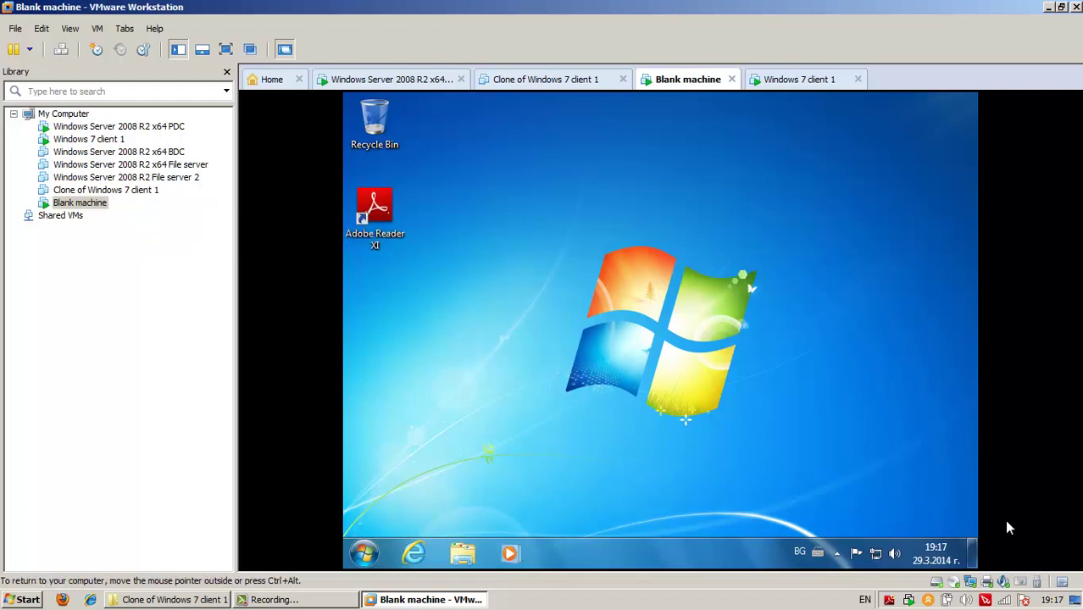
click(375, 216)
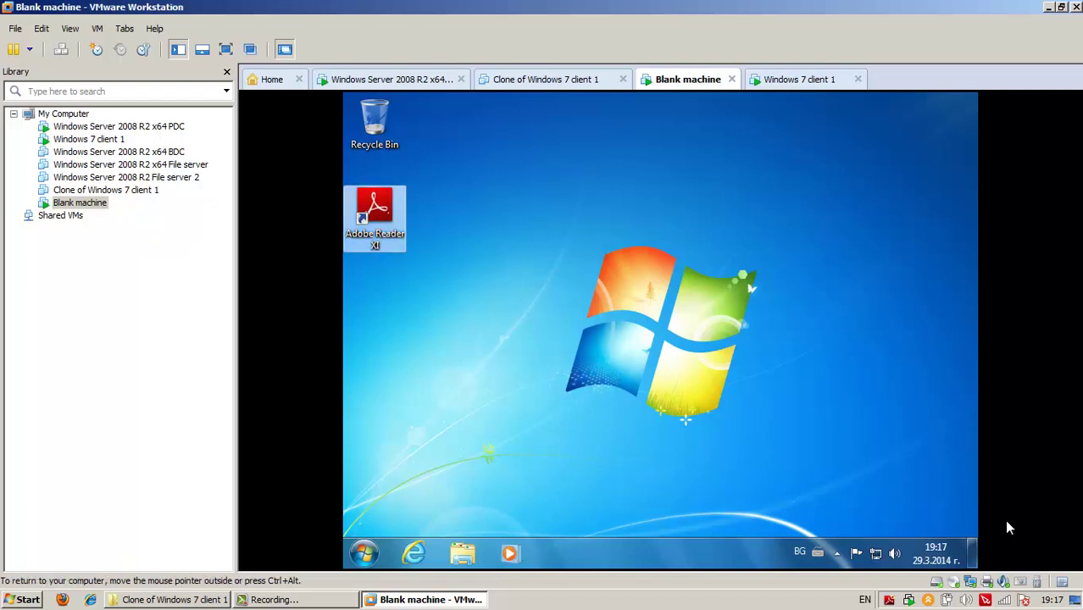